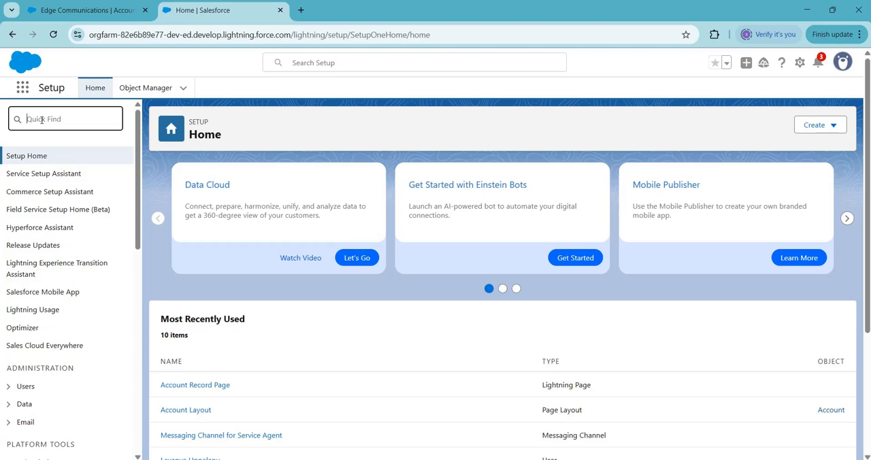
Step: Find and open the Flows page under Process Automation in Setup
{"action": "type", "text": "flows"}
{"action": "left_click", "coordinate": [37, 176]}
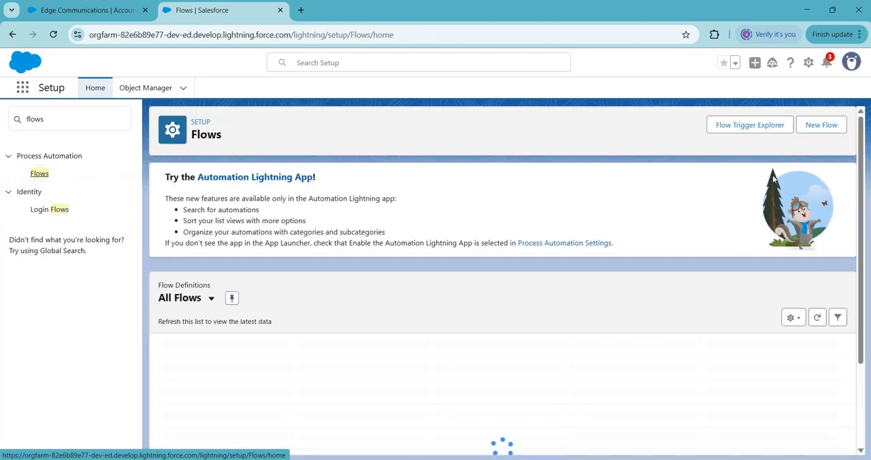
Step: Create a new Template-Triggered Prompt Flow from scratch and dismiss the Einstein assistant
{"action": "left_click", "coordinate": [822, 125]}
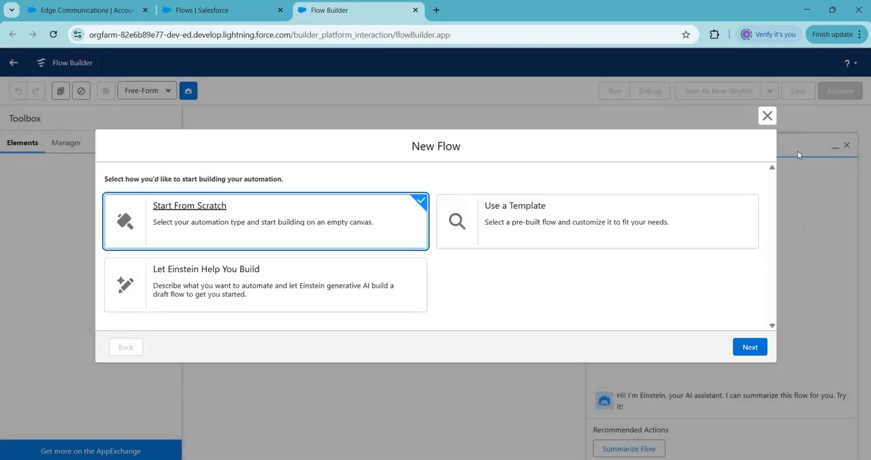
{"action": "left_click", "coordinate": [751, 348]}
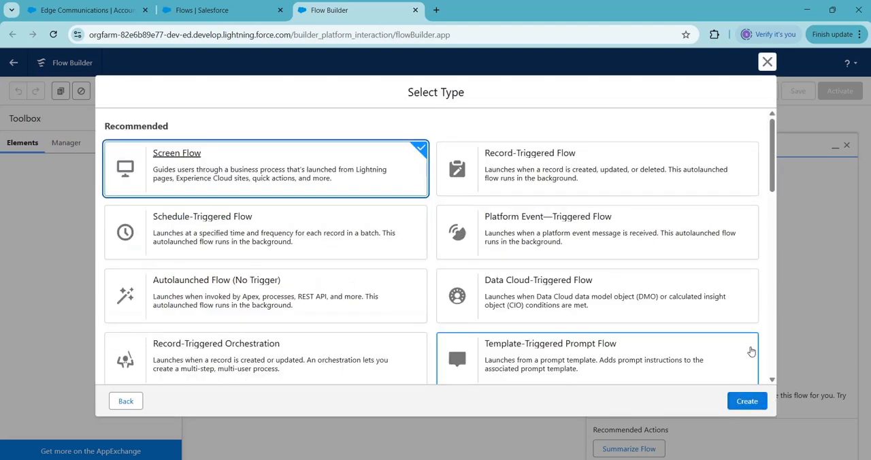
{"action": "left_click", "coordinate": [616, 348]}
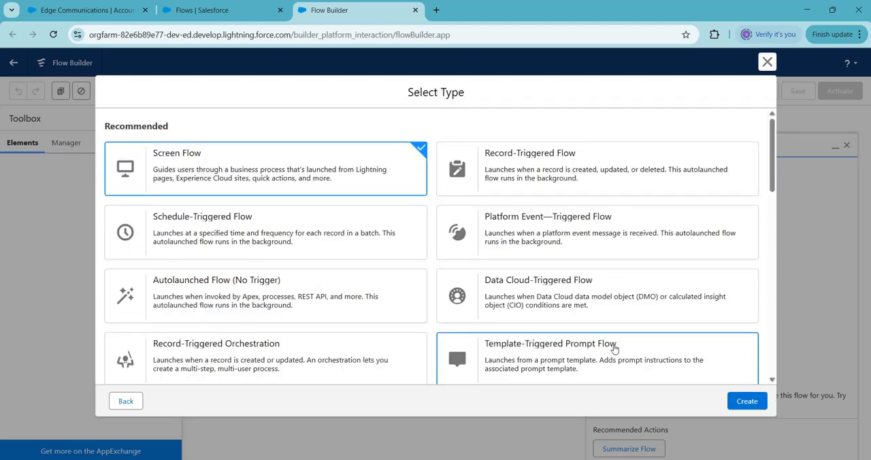
{"action": "left_click", "coordinate": [748, 403]}
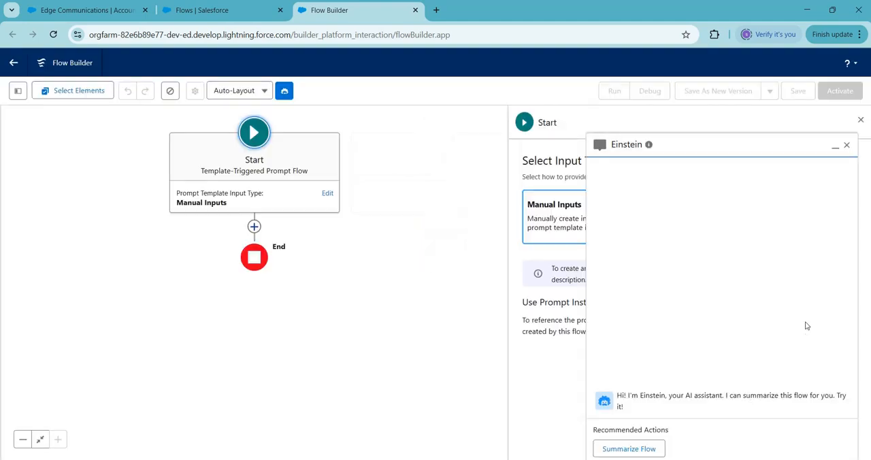
{"action": "left_click", "coordinate": [846, 146]}
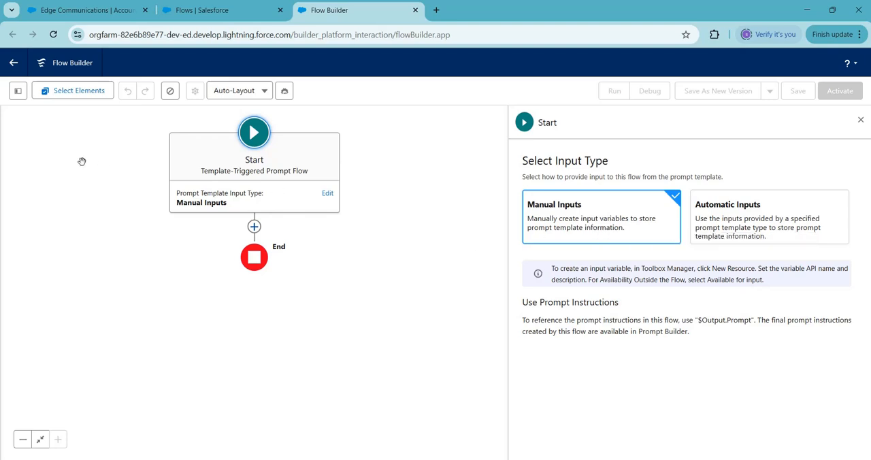
Step: Start a new Variable resource for the flow and set its data type to Record
{"action": "left_click", "coordinate": [18, 95]}
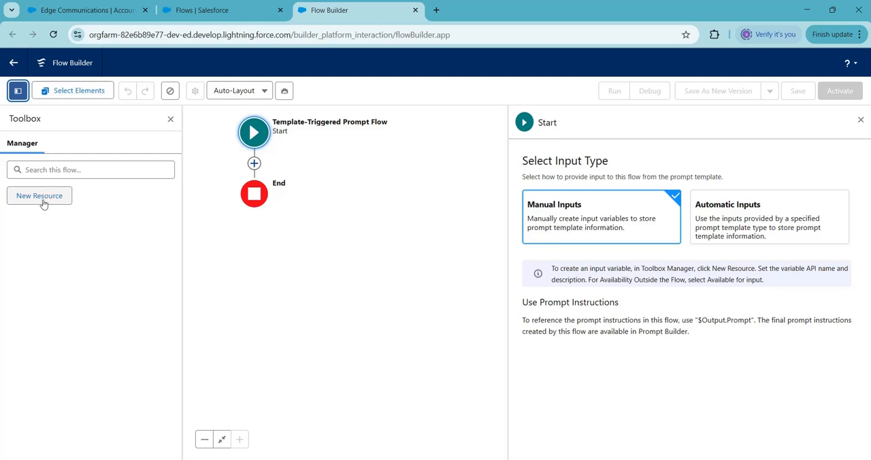
{"action": "left_click", "coordinate": [40, 196]}
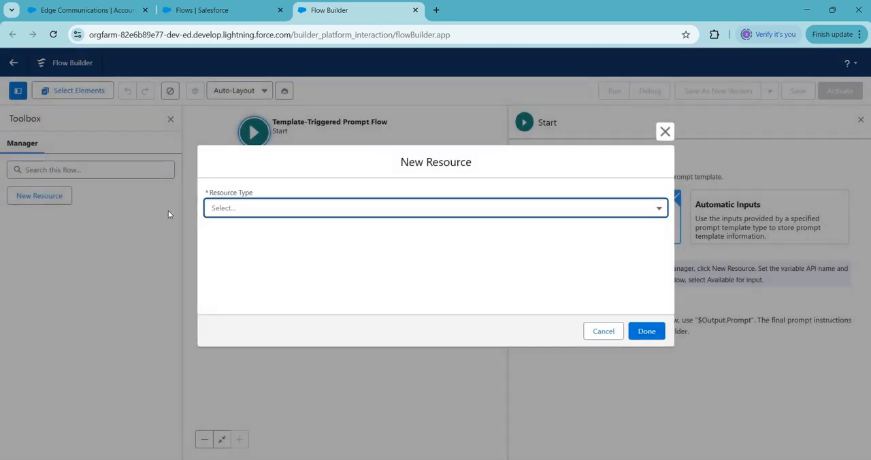
{"action": "left_click", "coordinate": [254, 211]}
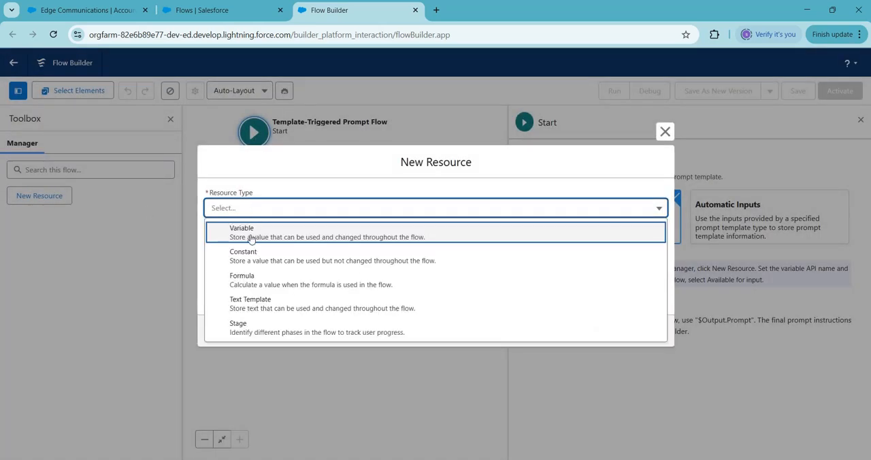
{"action": "left_click", "coordinate": [252, 234]}
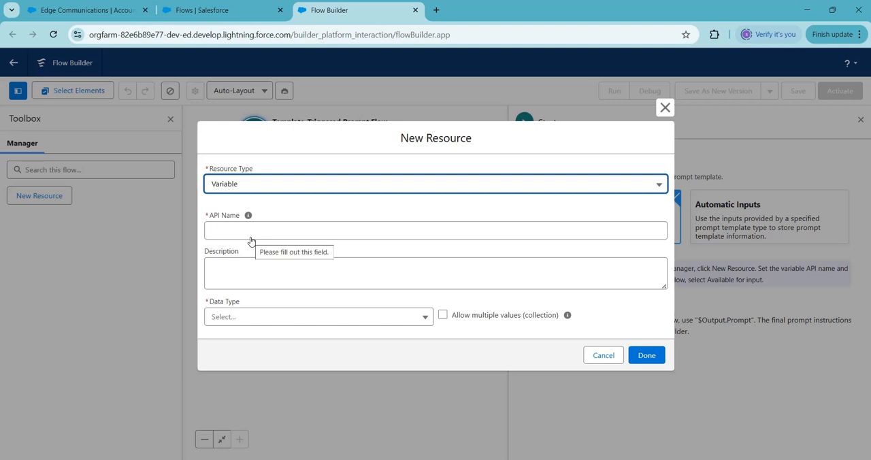
{"action": "left_click", "coordinate": [249, 316]}
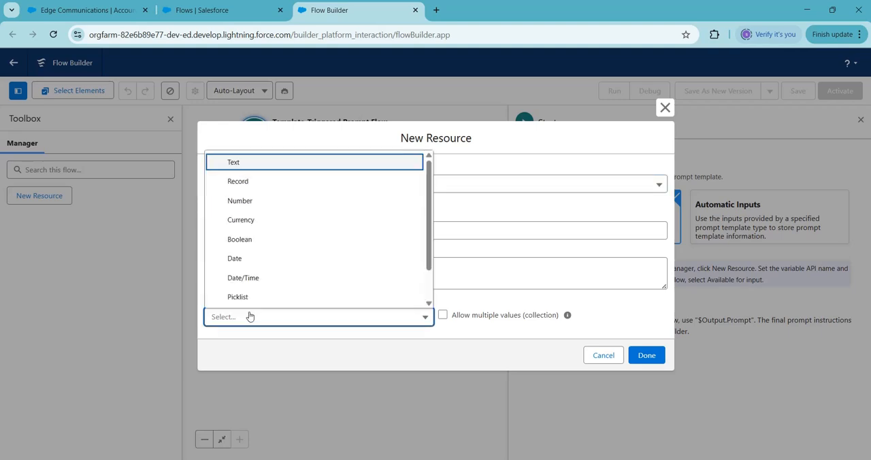
{"action": "left_click", "coordinate": [245, 182]}
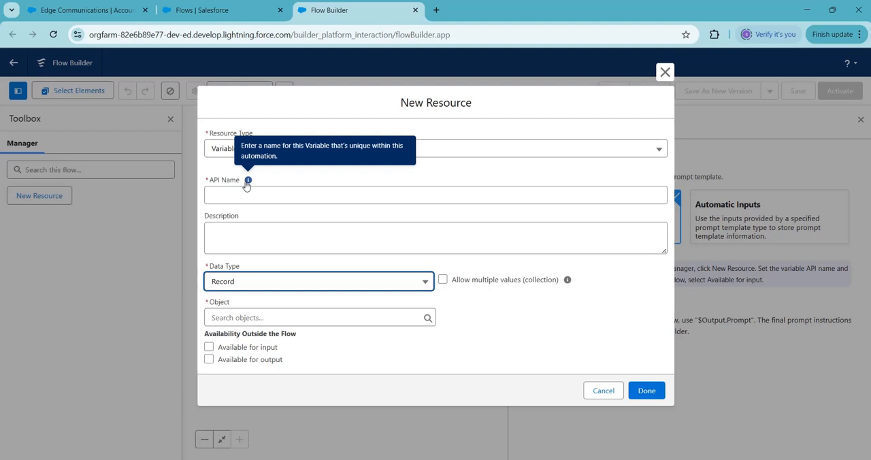
Step: Name the variable Account, assign it the Account object, make it available for input and finish the resource
{"action": "left_click", "coordinate": [239, 199]}
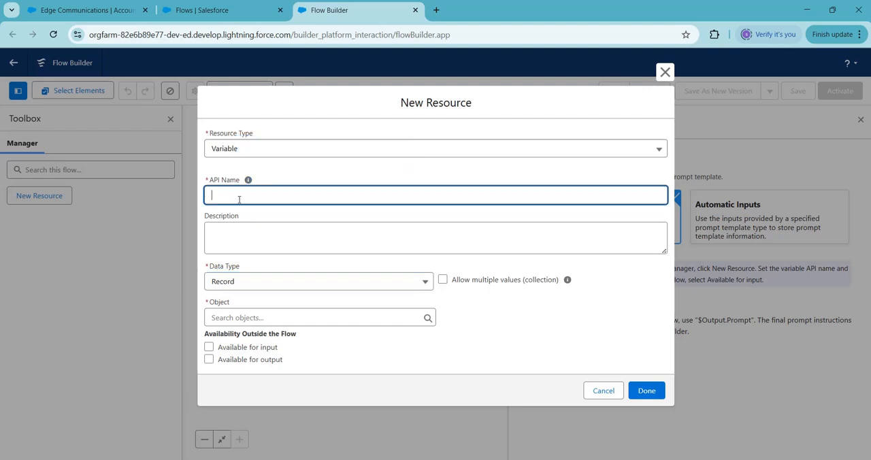
{"action": "type", "text": "Account"}
{"action": "left_click", "coordinate": [256, 318]}
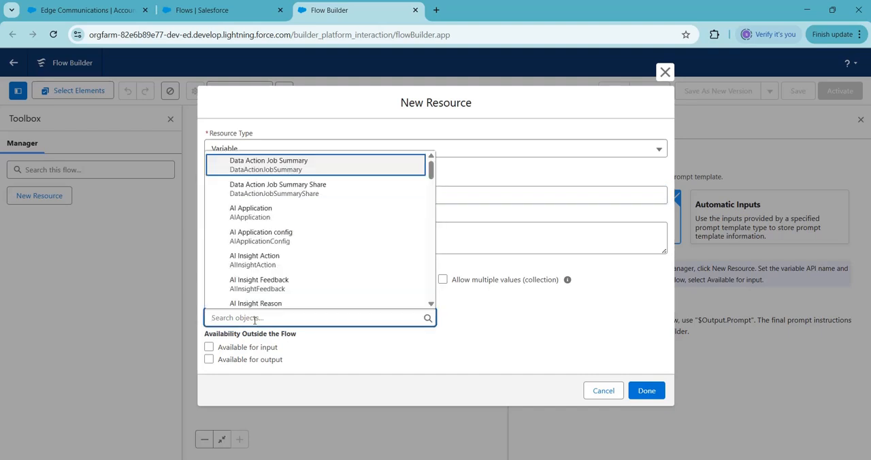
{"action": "type", "text": "Accou"}
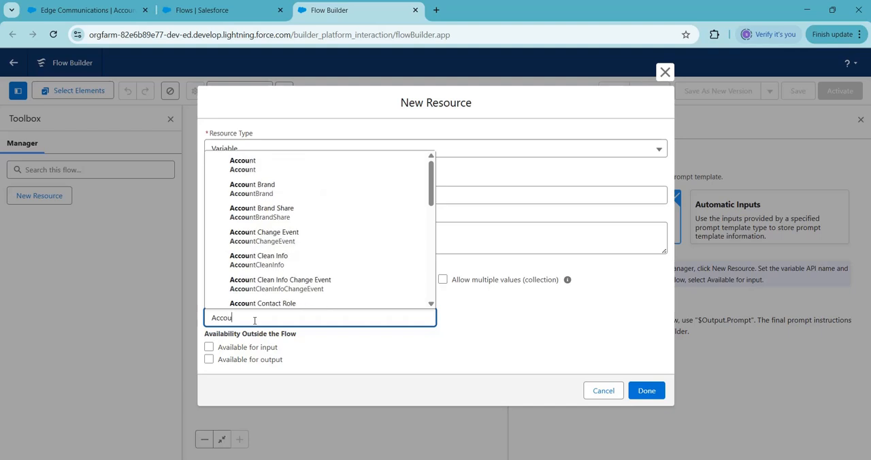
{"action": "type", "text": "nt"}
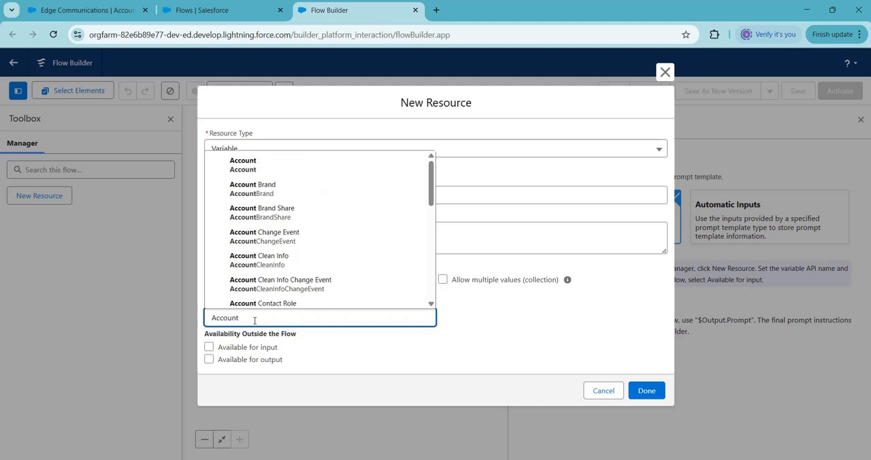
{"action": "left_click", "coordinate": [260, 170]}
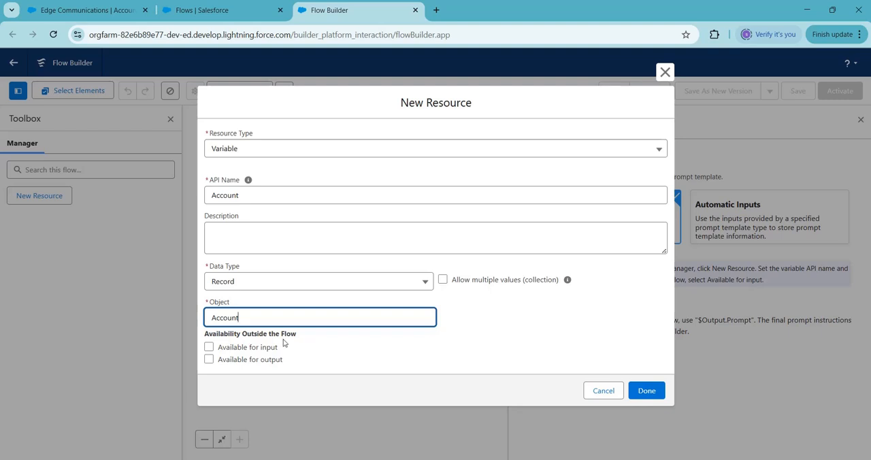
{"action": "left_click", "coordinate": [209, 348]}
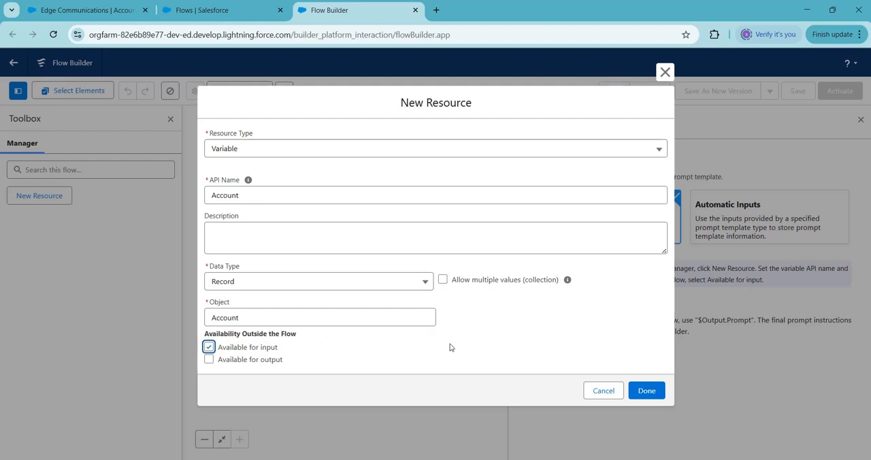
{"action": "left_click", "coordinate": [647, 391]}
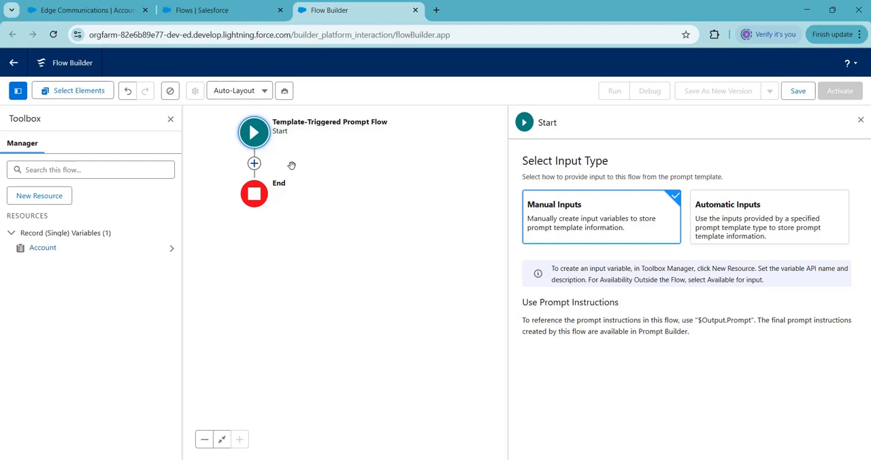
Step: Add a Get Records element after Start, labelled Get Contacts with the API name Get_Contacts
{"action": "left_click", "coordinate": [254, 164]}
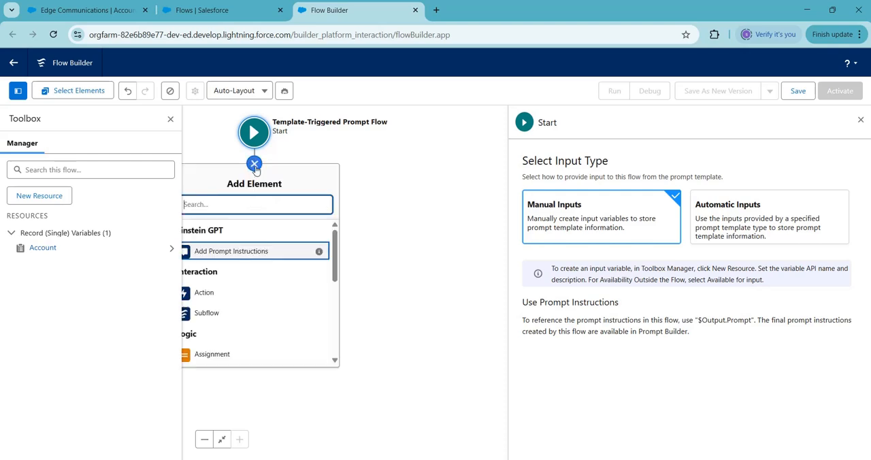
{"action": "type", "text": "get"}
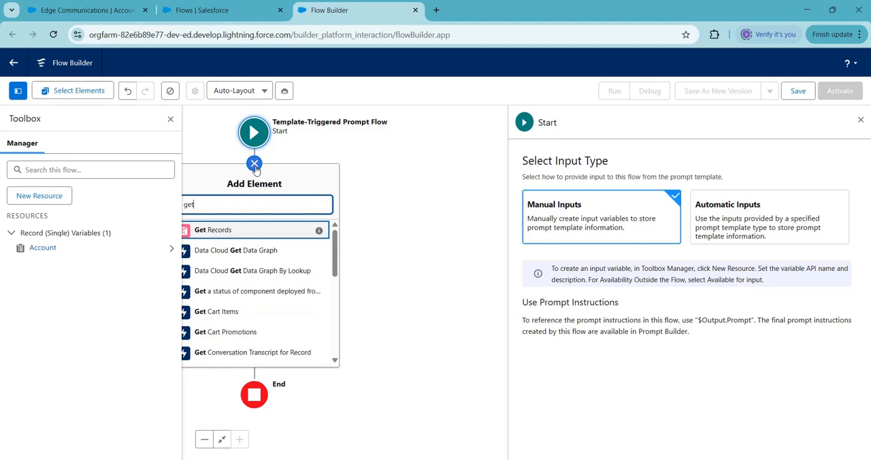
{"action": "left_click", "coordinate": [247, 230]}
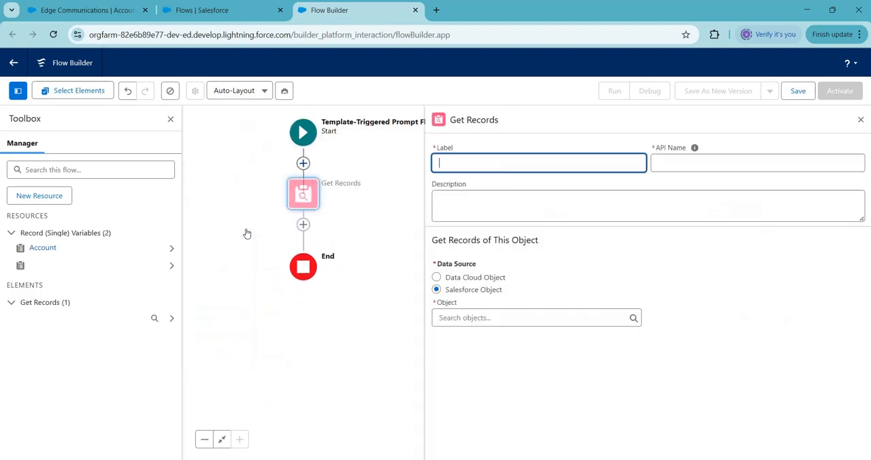
{"action": "type", "text": "G"}
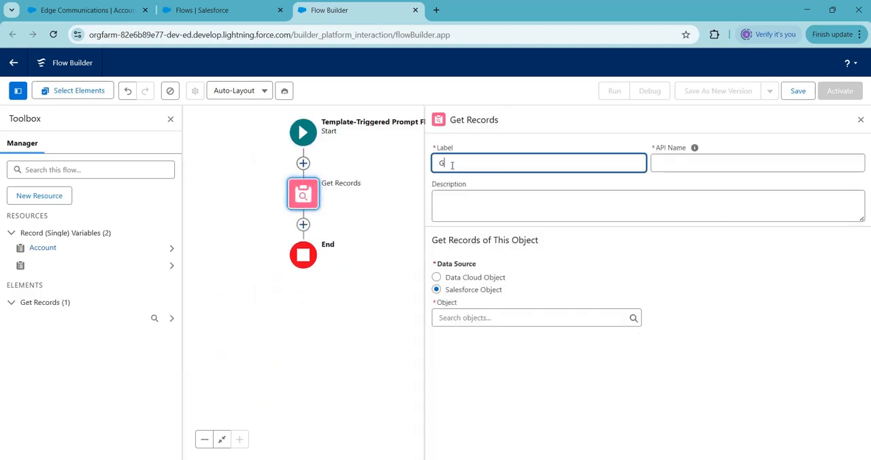
{"action": "type", "text": "et Contacts"}
{"action": "left_click", "coordinate": [679, 162]}
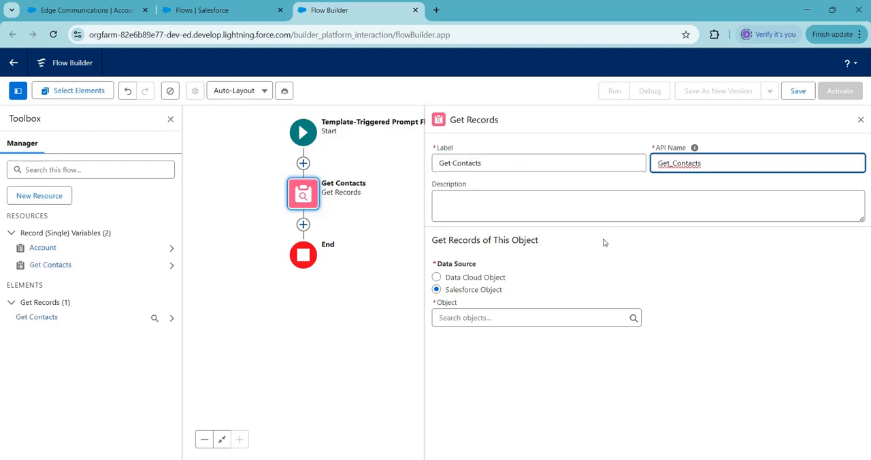
Step: Set Contact as the Salesforce object that the Get Contacts element retrieves
{"action": "left_click", "coordinate": [480, 315]}
{"action": "type", "text": "contact"}
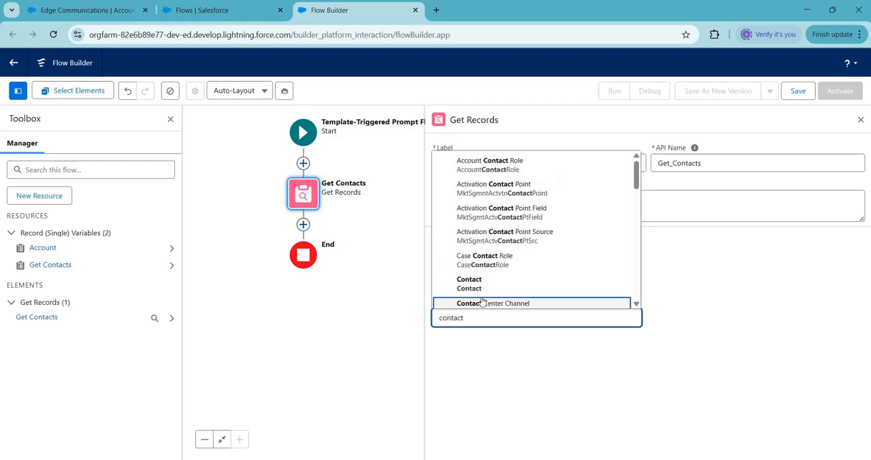
{"action": "left_click", "coordinate": [481, 284]}
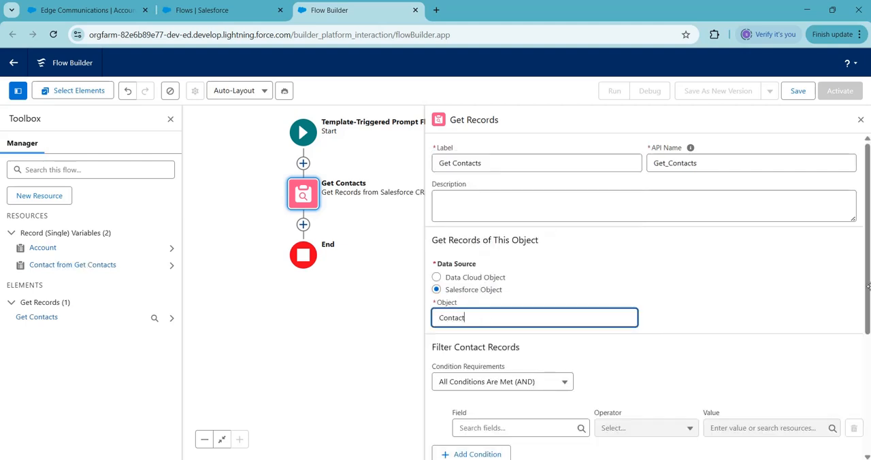
Step: Filter the contact records with the condition AccountId Equals the Account variable's Account ID
{"action": "scroll", "coordinate": [504, 345], "scroll_direction": "down", "scroll_amount": 3}
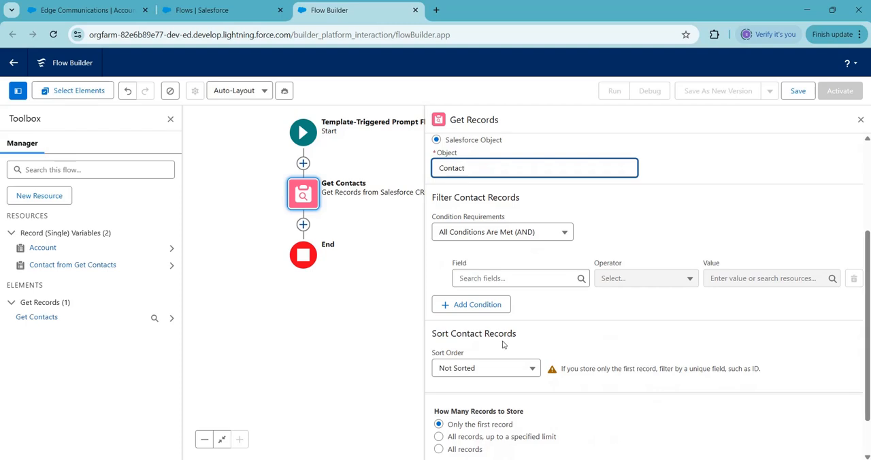
{"action": "left_click", "coordinate": [479, 278]}
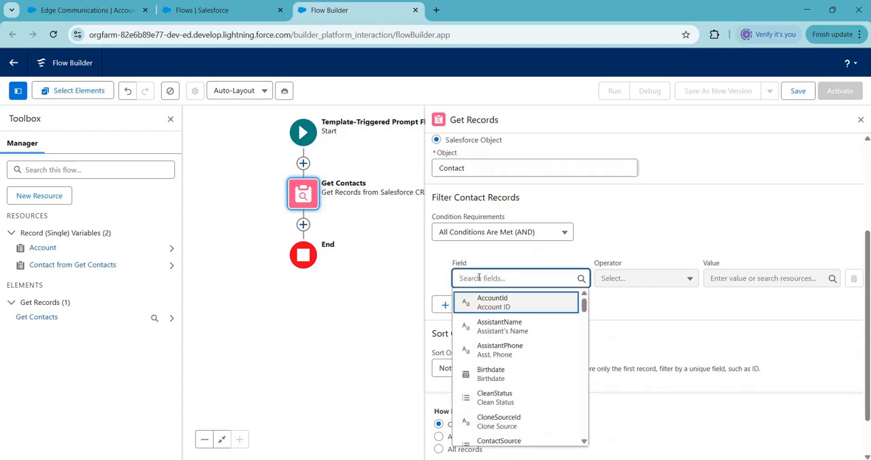
{"action": "left_click", "coordinate": [519, 304]}
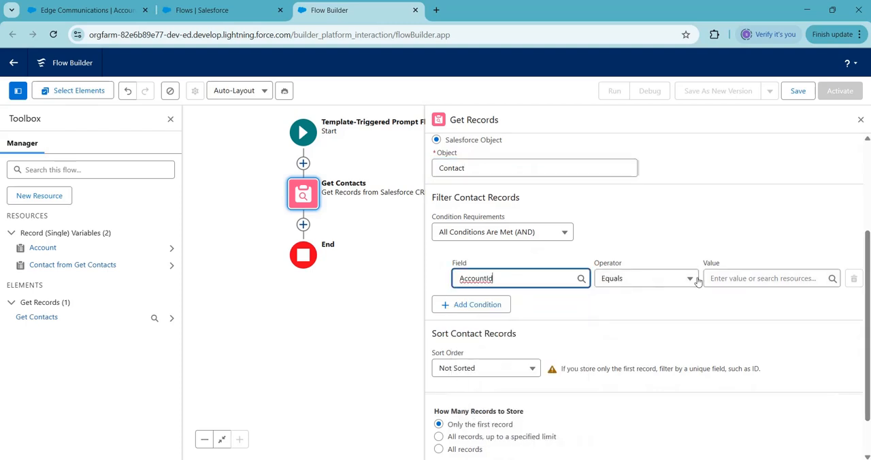
{"action": "left_click", "coordinate": [735, 277]}
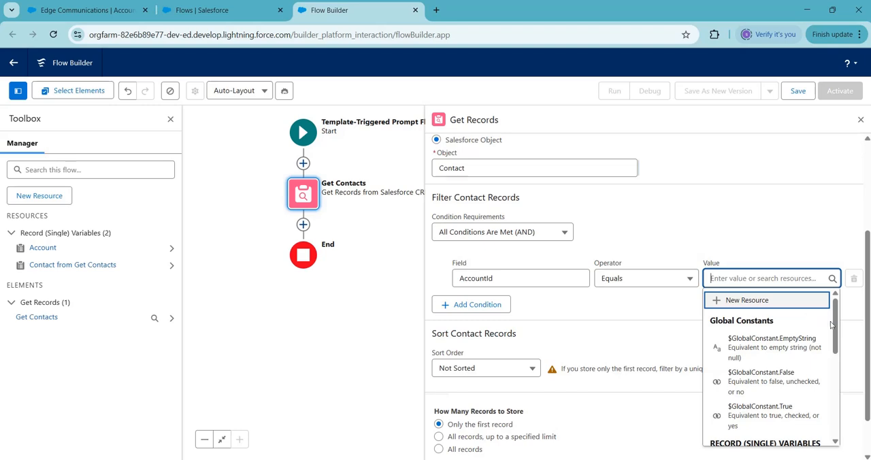
{"action": "left_click_drag", "start_coordinate": [834, 329], "coordinate": [834, 349]}
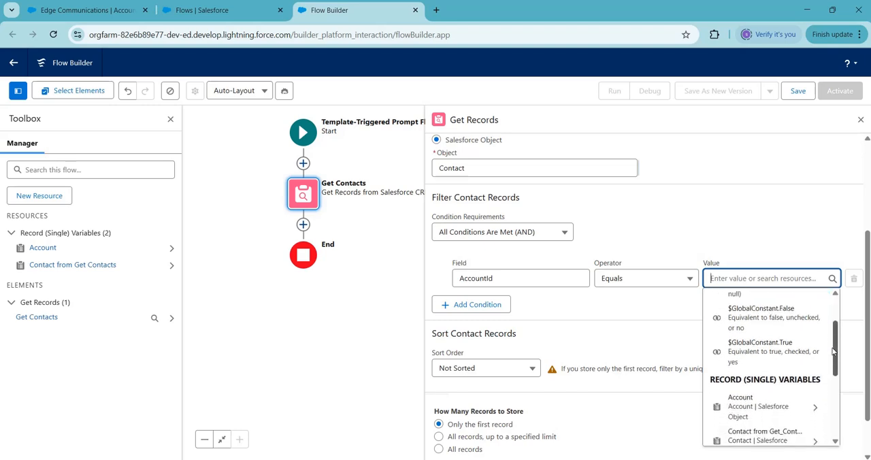
{"action": "left_click", "coordinate": [742, 406]}
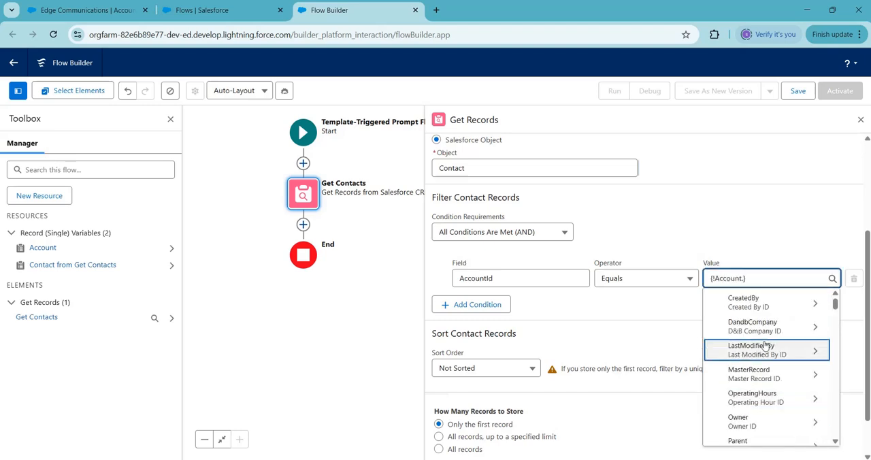
{"action": "type", "text": "id"}
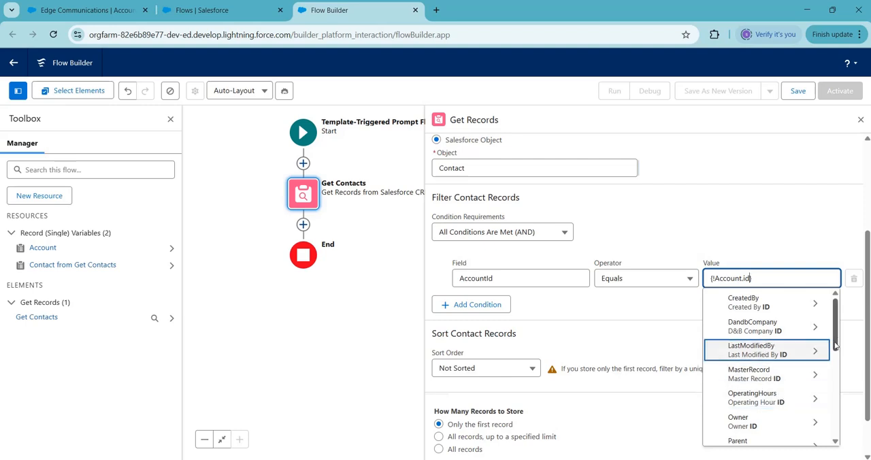
{"action": "left_click_drag", "start_coordinate": [836, 339], "coordinate": [835, 386]}
{"action": "left_click", "coordinate": [761, 432]}
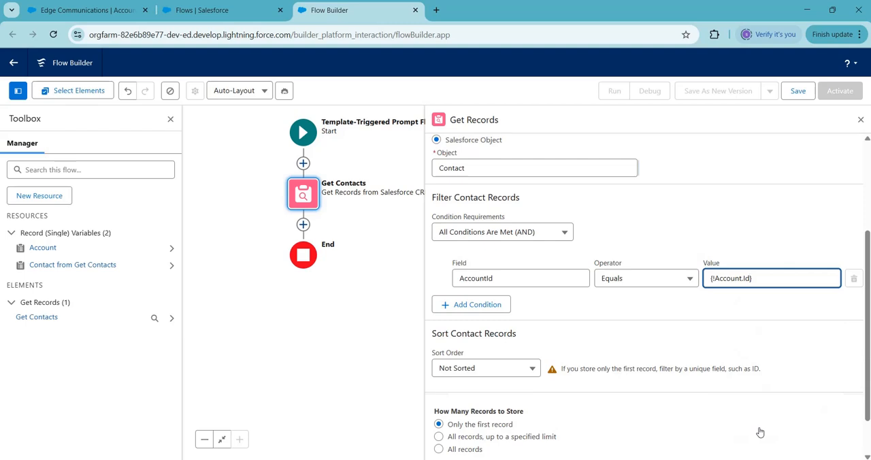
{"action": "left_click", "coordinate": [774, 311]}
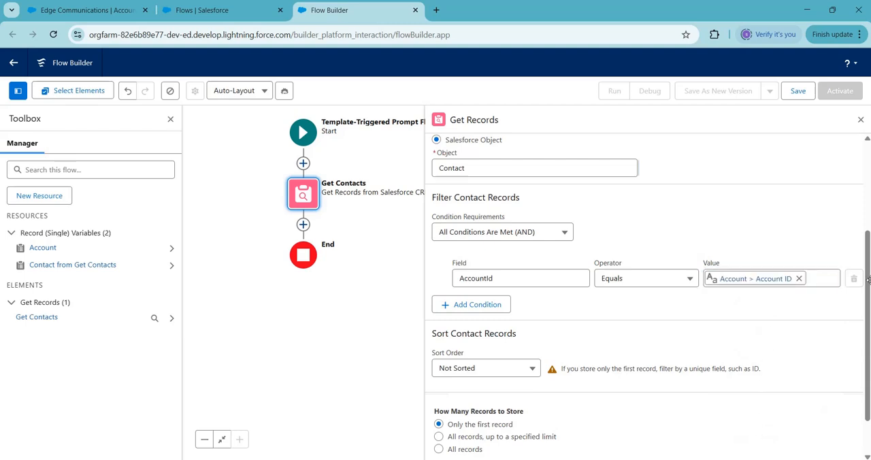
Step: Set Get Contacts to store all records and add a Loop element after it
{"action": "scroll", "coordinate": [868, 282], "scroll_direction": "down", "scroll_amount": 1}
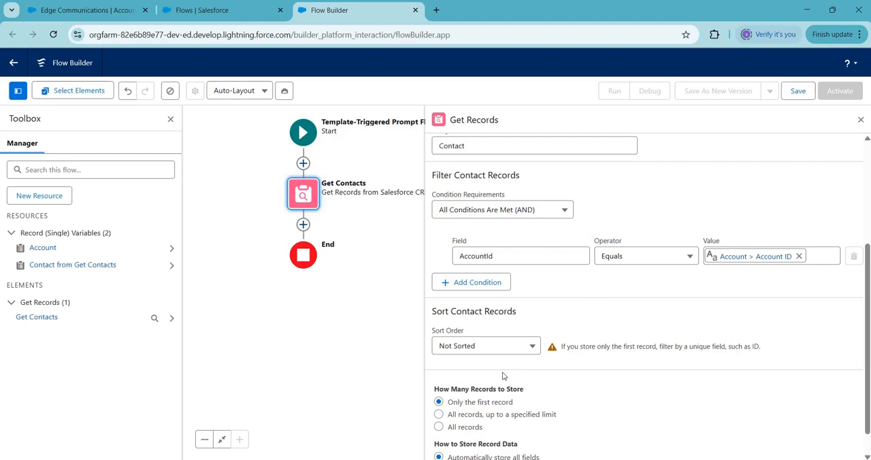
{"action": "left_click", "coordinate": [439, 428]}
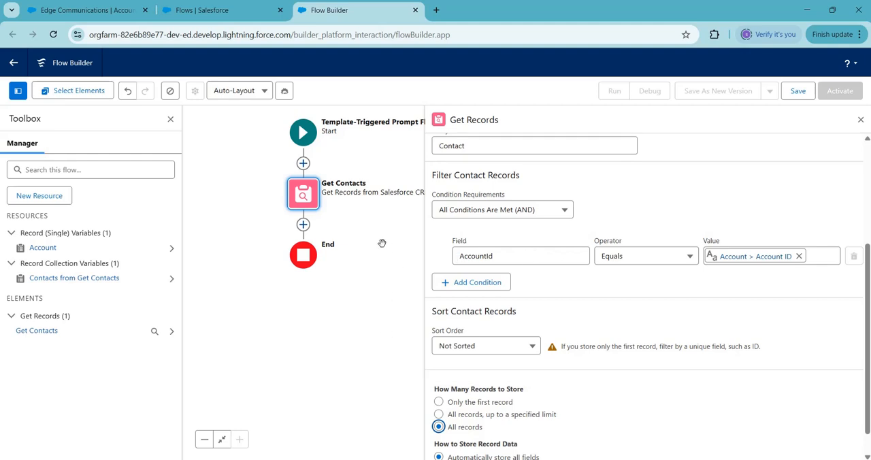
{"action": "left_click", "coordinate": [304, 225]}
{"action": "type", "text": "loo"}
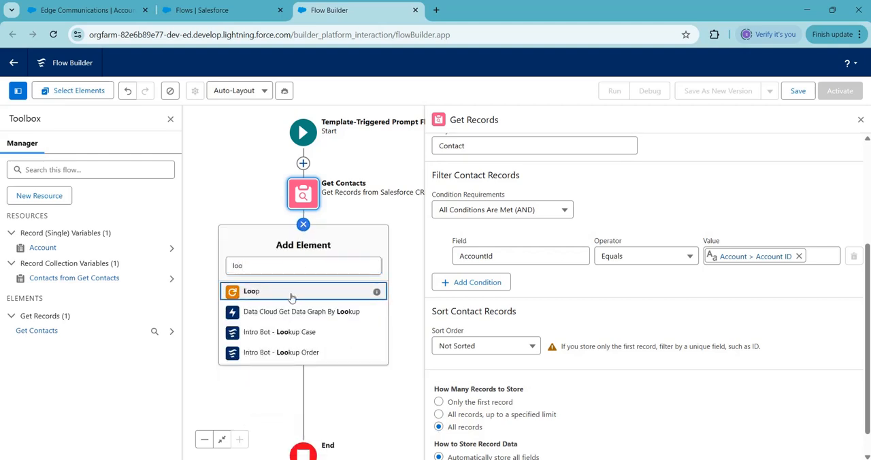
{"action": "left_click", "coordinate": [292, 293]}
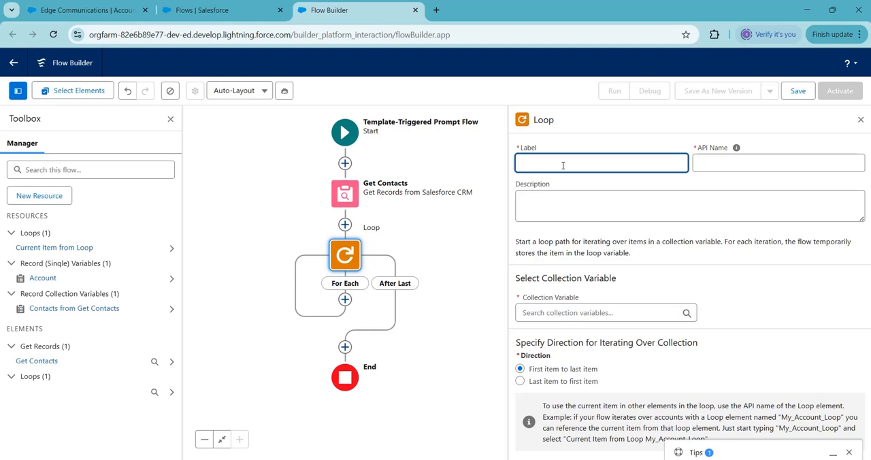
Step: Label the loop Loop through each contact with the API name Loop_through_each_contact
{"action": "type", "text": "Loop Through each contact"}
{"action": "left_click", "coordinate": [546, 164]}
{"action": "key", "text": "BackSpace"}
{"action": "type", "text": "tact"}
{"action": "left_click", "coordinate": [719, 164]}
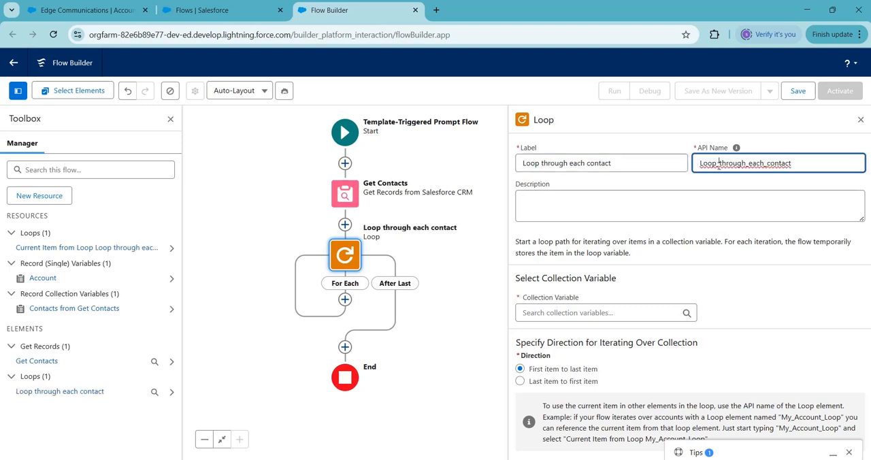
Step: Set Contacts from Get Contacts as the collection variable the loop iterates over
{"action": "left_click", "coordinate": [604, 312]}
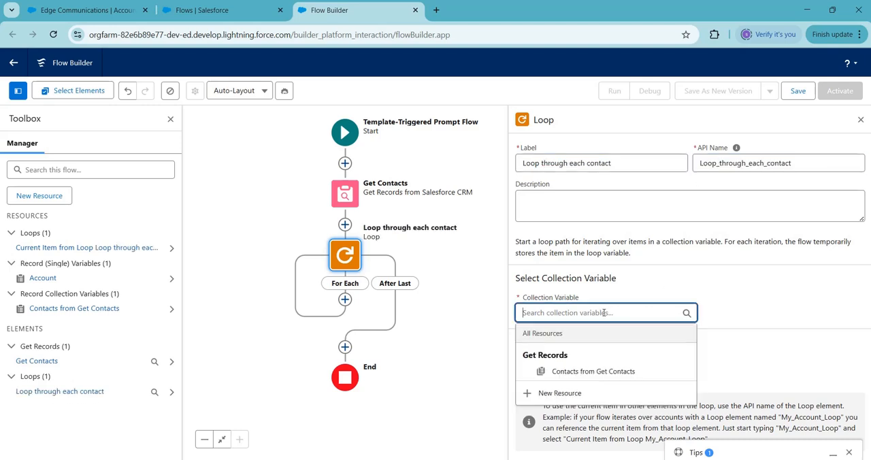
{"action": "left_click", "coordinate": [599, 370]}
{"action": "left_click", "coordinate": [461, 351]}
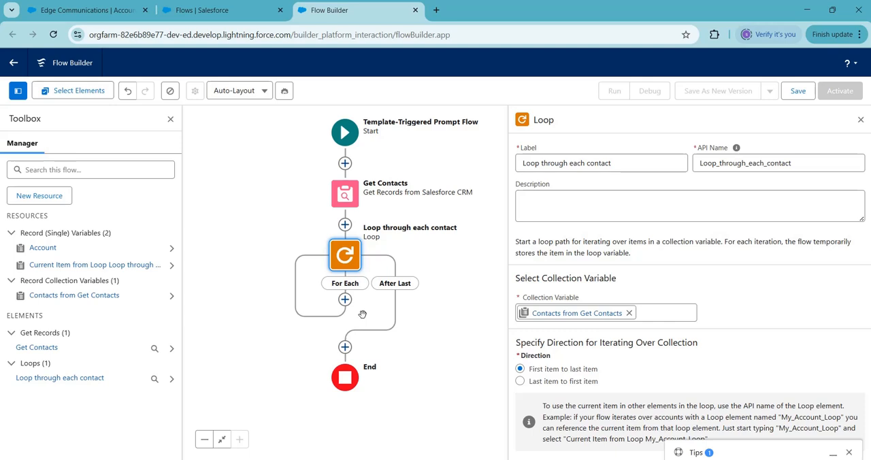
Step: Add an Add Prompt Instructions element on the For Each path, labelled Display Contact Details with the API name Display_Contact_Details
{"action": "left_click", "coordinate": [345, 302]}
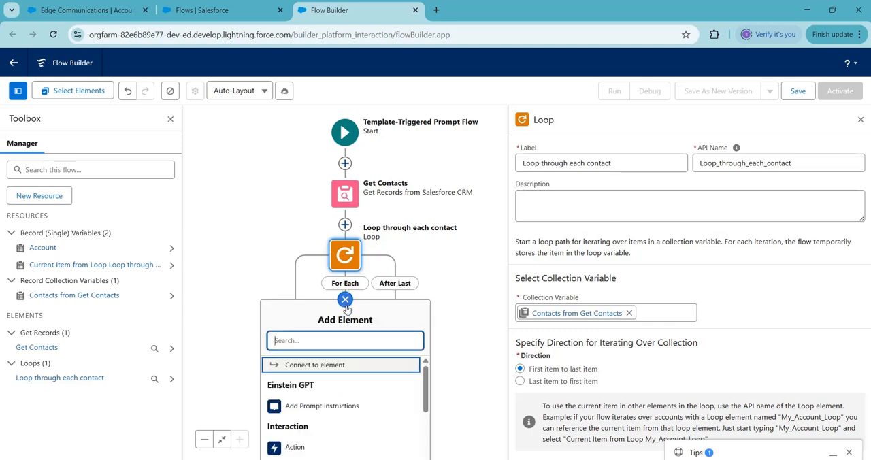
{"action": "left_click", "coordinate": [317, 408]}
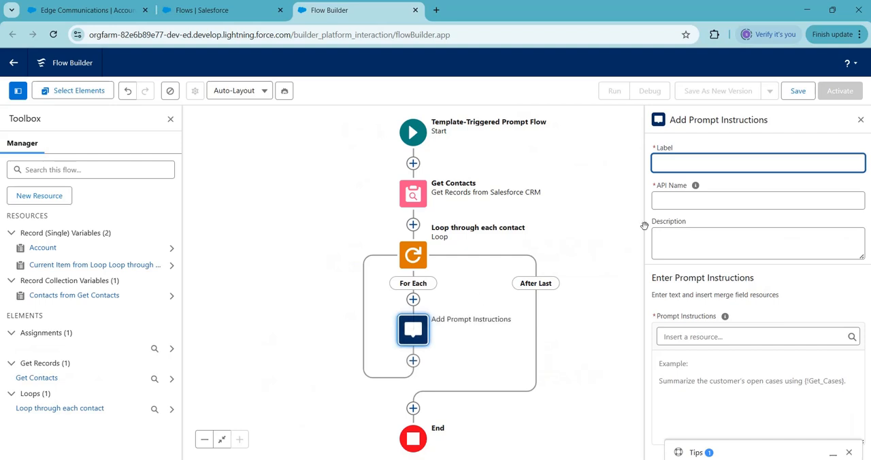
{"action": "type", "text": "Display Contact Details"}
{"action": "left_click", "coordinate": [699, 200]}
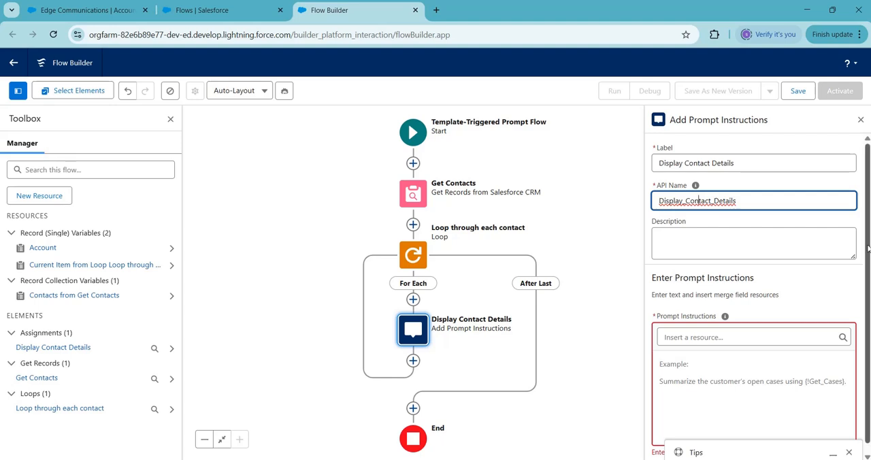
Step: Begin the prompt instructions with the line "Contact Details:" followed by a new line "First Name:"
{"action": "left_click_drag", "start_coordinate": [869, 250], "coordinate": [869, 282]}
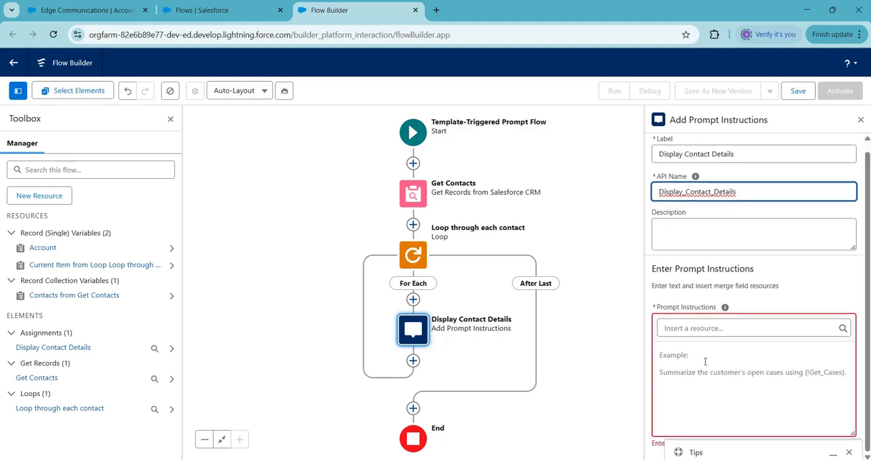
{"action": "left_click", "coordinate": [675, 357]}
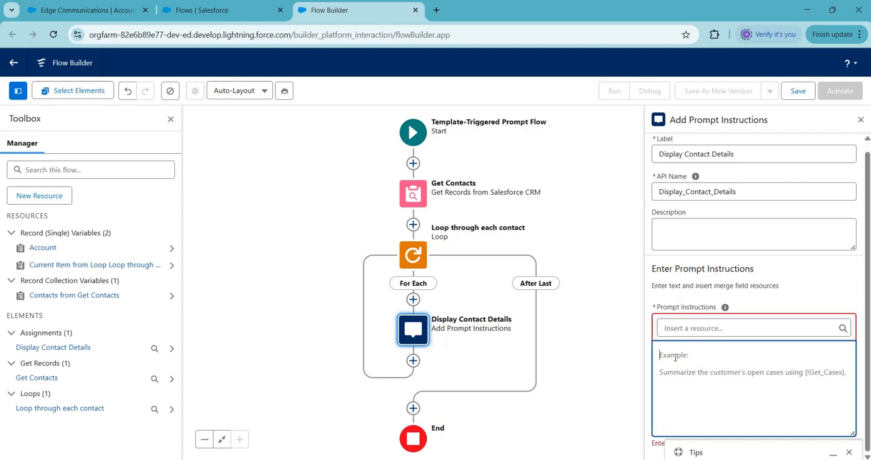
{"action": "type", "text": "Conta"}
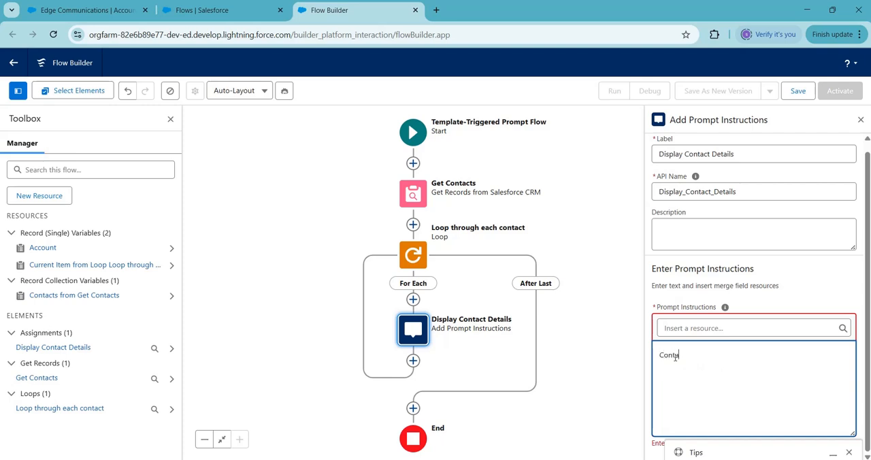
{"action": "type", "text": "ct Deta"}
{"action": "type", "text": "ils"}
{"action": "type", "text": ": Fi"}
{"action": "type", "text": "rs"}
{"action": "type", "text": "t Name"}
{"action": "type", "text": ":"}
Step: Insert the FirstName field of the loop's current contact after "First Name:" in the prompt instructions
{"action": "left_click", "coordinate": [714, 328]}
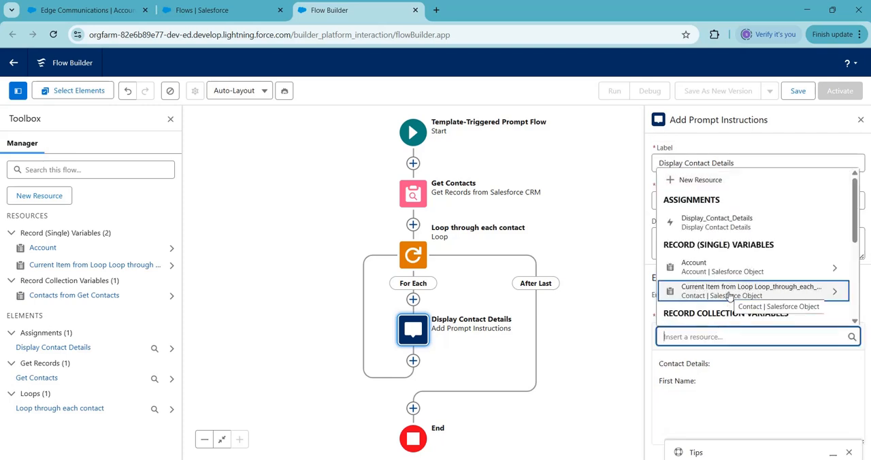
{"action": "left_click", "coordinate": [729, 296]}
{"action": "type", "text": "fi"}
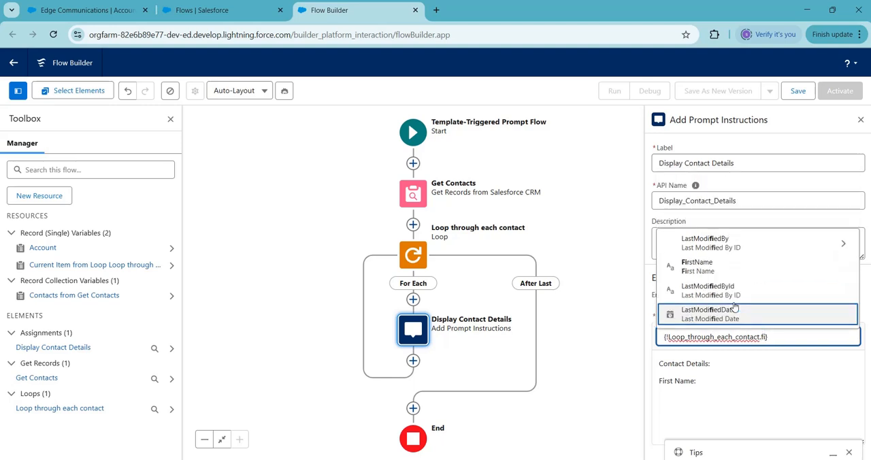
{"action": "type", "text": "rst"}
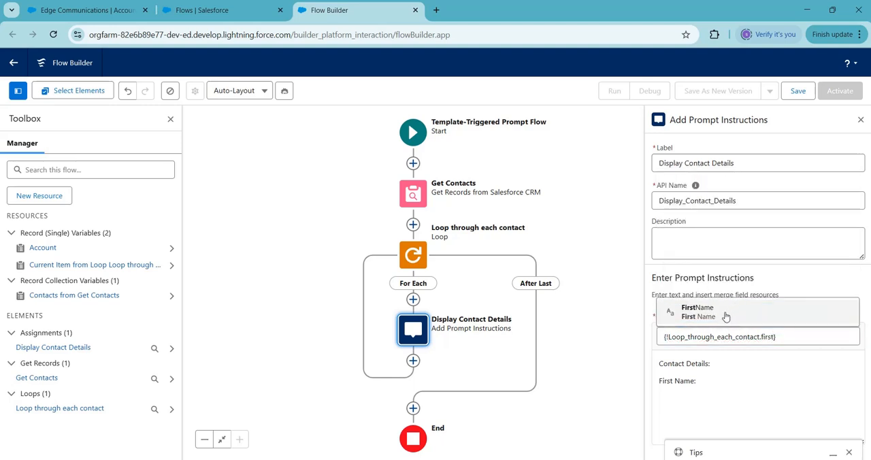
{"action": "left_click", "coordinate": [726, 317]}
Step: Add a "Last Name:" line to the prompt instructions with the current loop contact's LastName field
{"action": "left_click", "coordinate": [845, 386]}
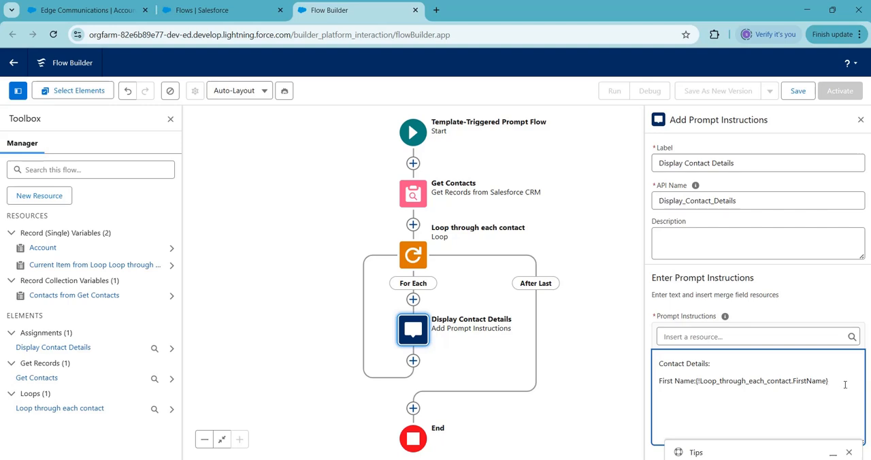
{"action": "key", "text": "Return"}
{"action": "type", "text": "Last Name:"}
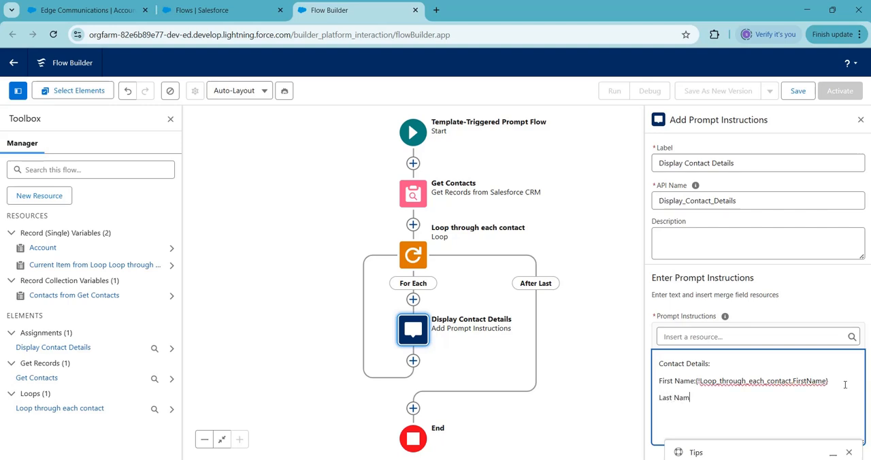
{"action": "left_click", "coordinate": [782, 336]}
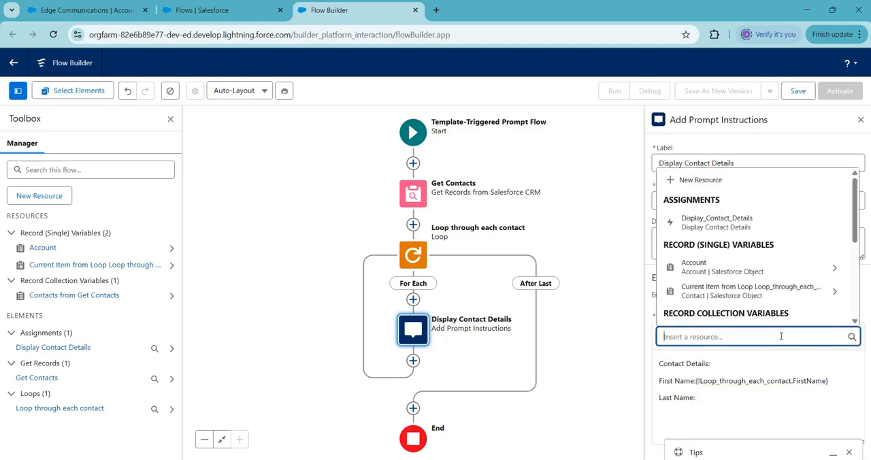
{"action": "left_click", "coordinate": [729, 294]}
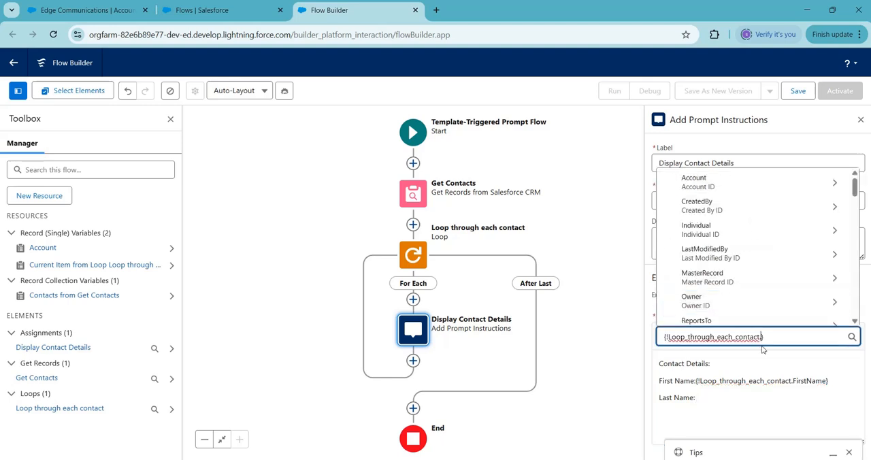
{"action": "type", "text": "Last"}
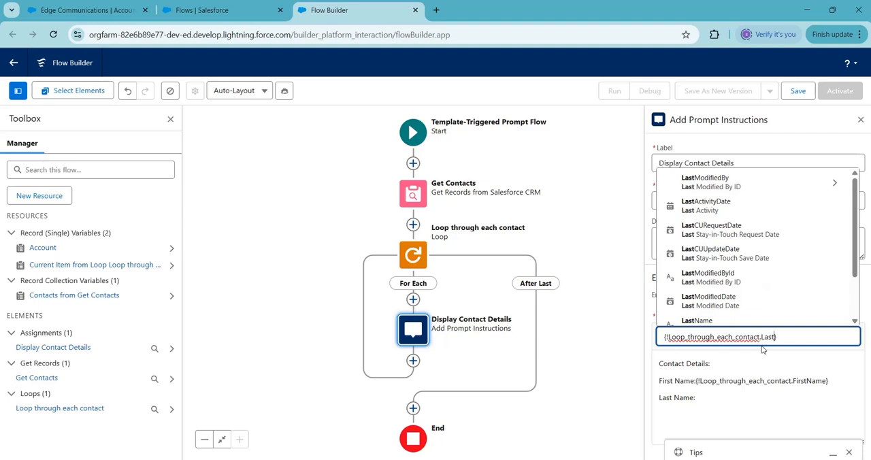
{"action": "left_click", "coordinate": [711, 325]}
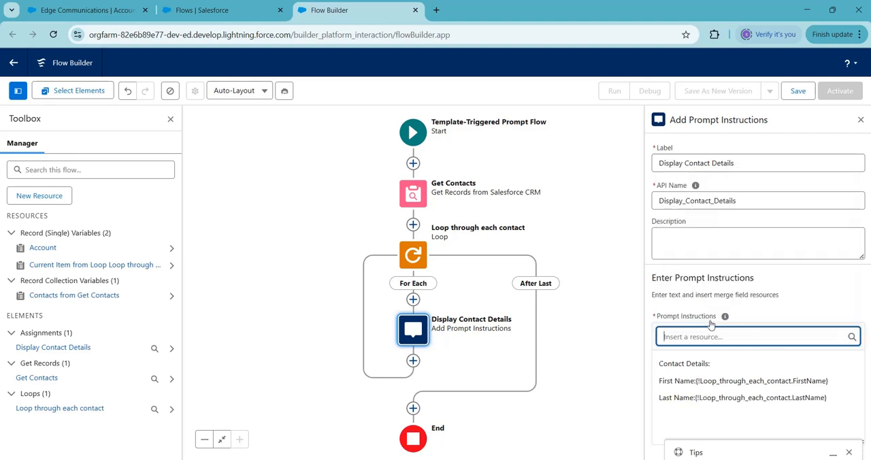
Step: Add an "Email:" line to the prompt instructions with the current loop contact's Email field
{"action": "left_click", "coordinate": [832, 402]}
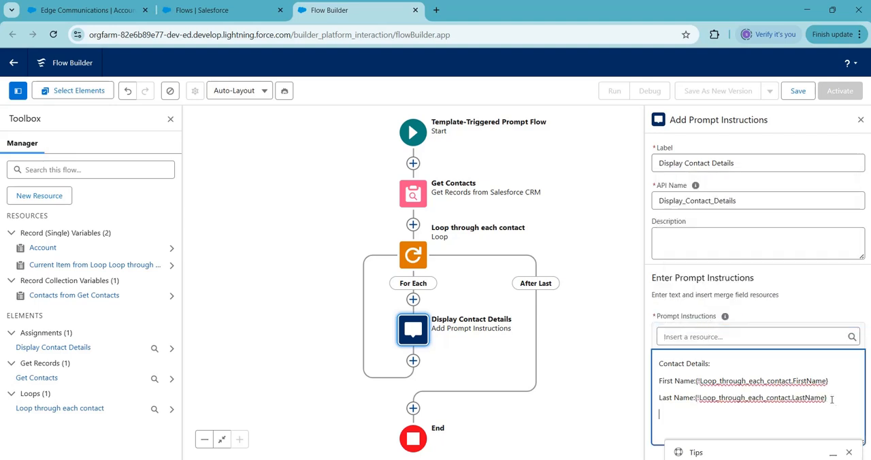
{"action": "type", "text": "Email:"}
{"action": "left_click", "coordinate": [784, 335]}
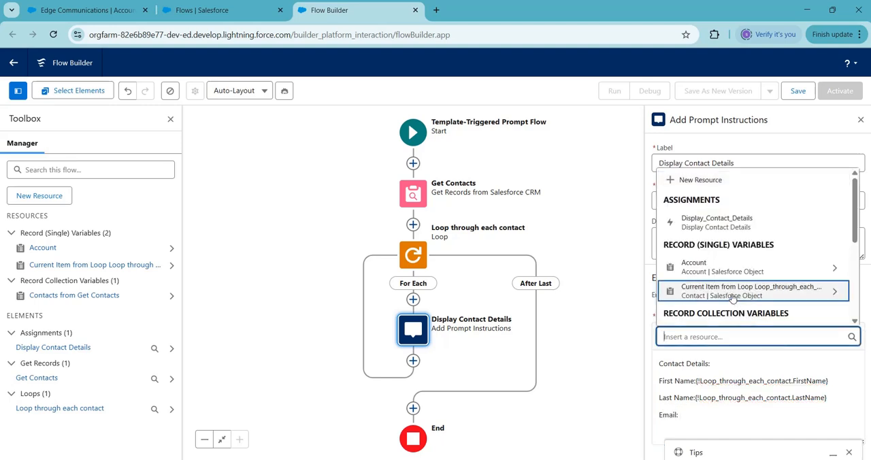
{"action": "left_click", "coordinate": [731, 294]}
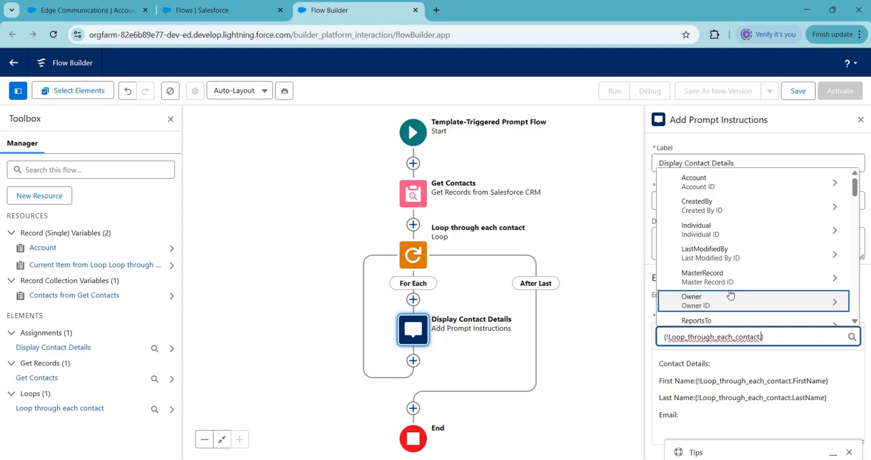
{"action": "type", "text": "Email"}
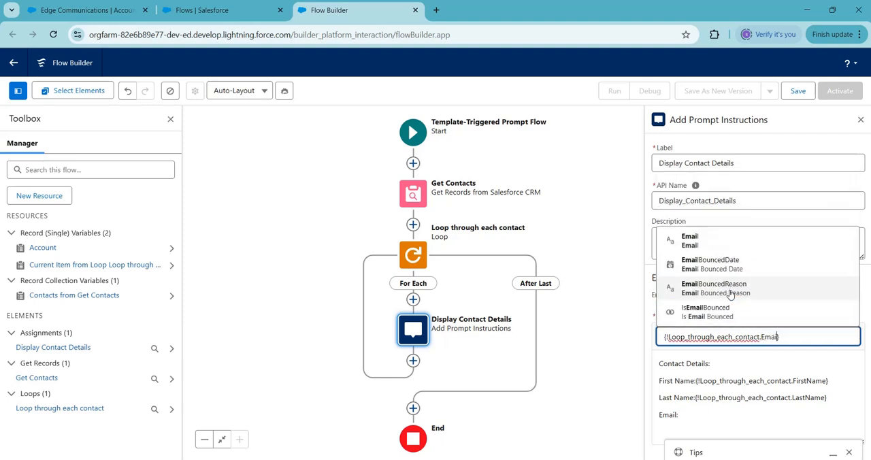
{"action": "left_click", "coordinate": [693, 243]}
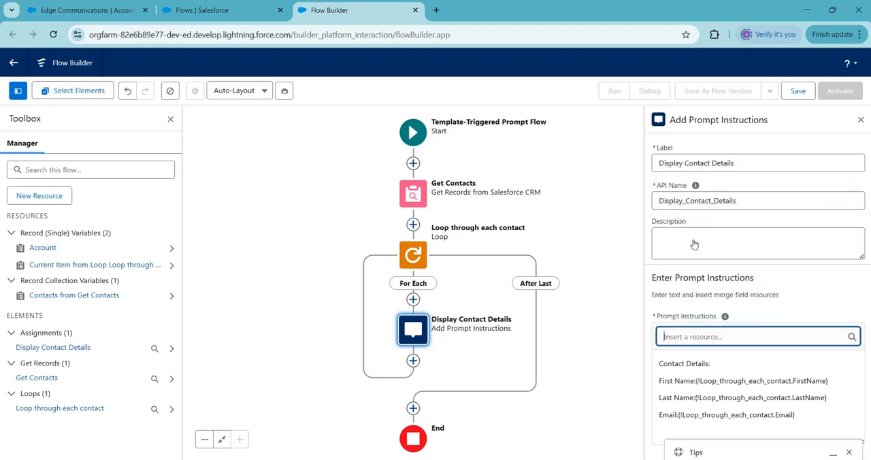
{"action": "left_click", "coordinate": [601, 402]}
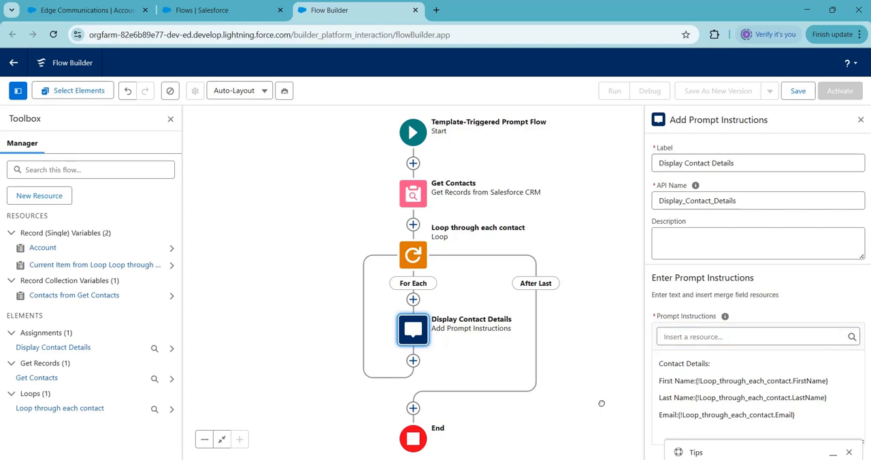
Step: Save the flow as Get Contacts Related To Account with the API name Get_Contacts_Related_To_Account and activate it
{"action": "left_click", "coordinate": [802, 96]}
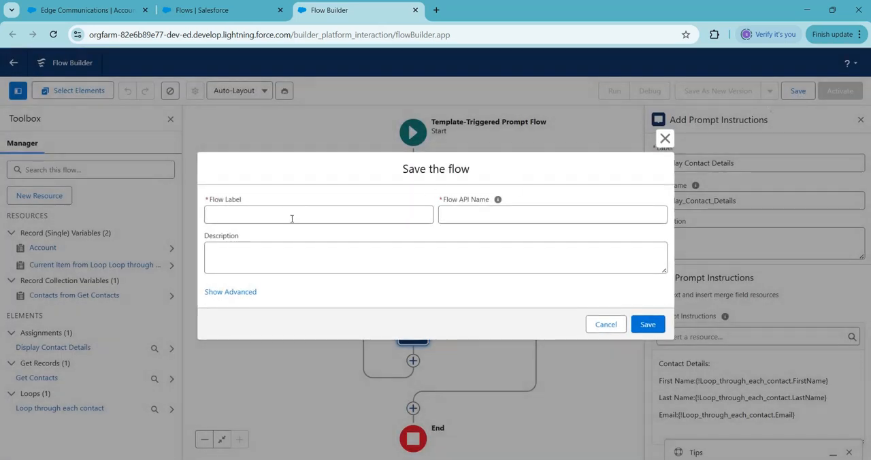
{"action": "left_click", "coordinate": [291, 218]}
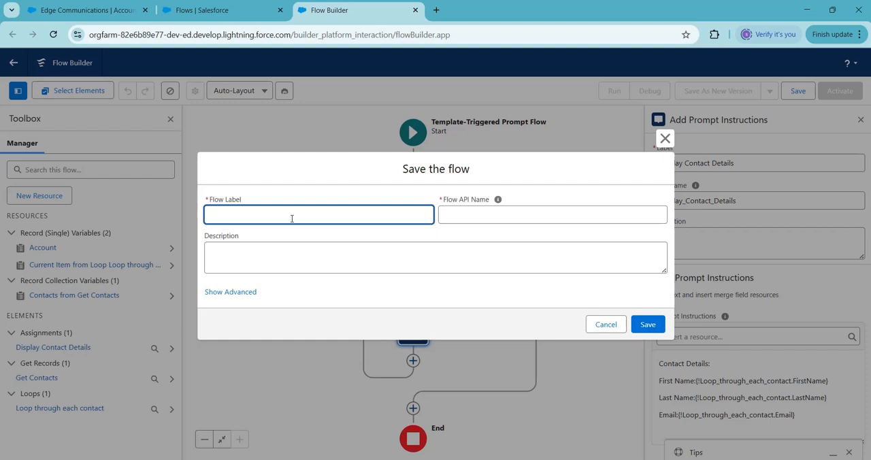
{"action": "type", "text": "Get Contacts Related To Account"}
{"action": "left_click", "coordinate": [473, 217]}
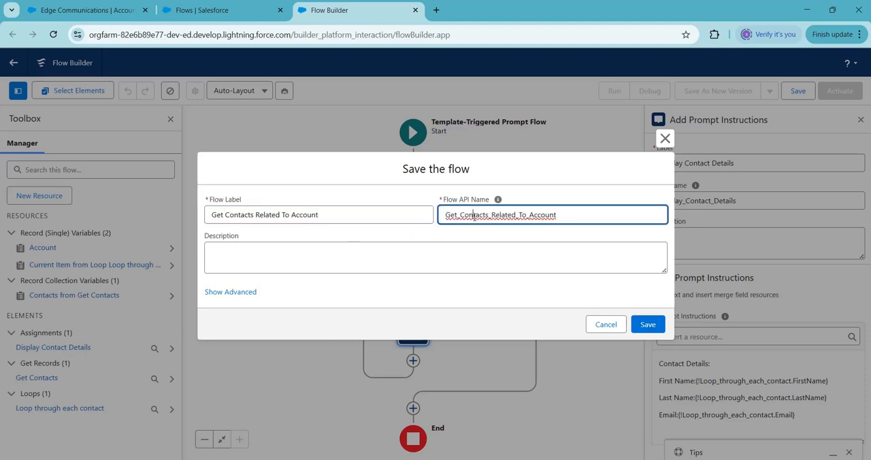
{"action": "left_click", "coordinate": [648, 327]}
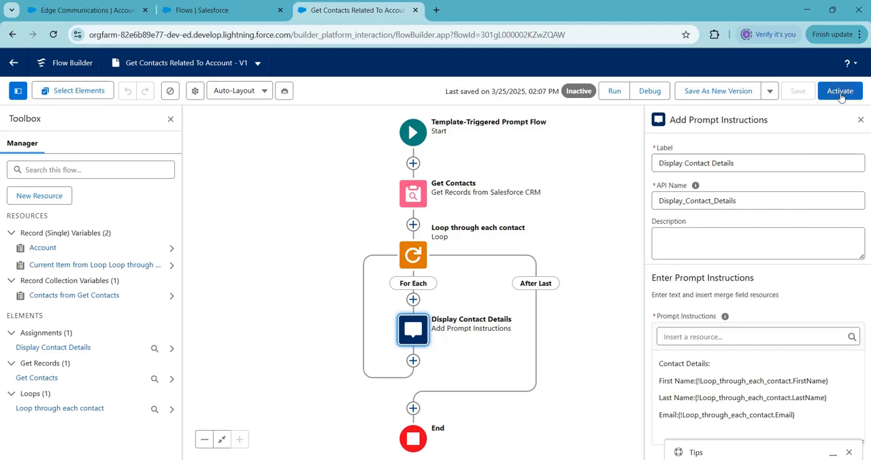
{"action": "left_click", "coordinate": [841, 96]}
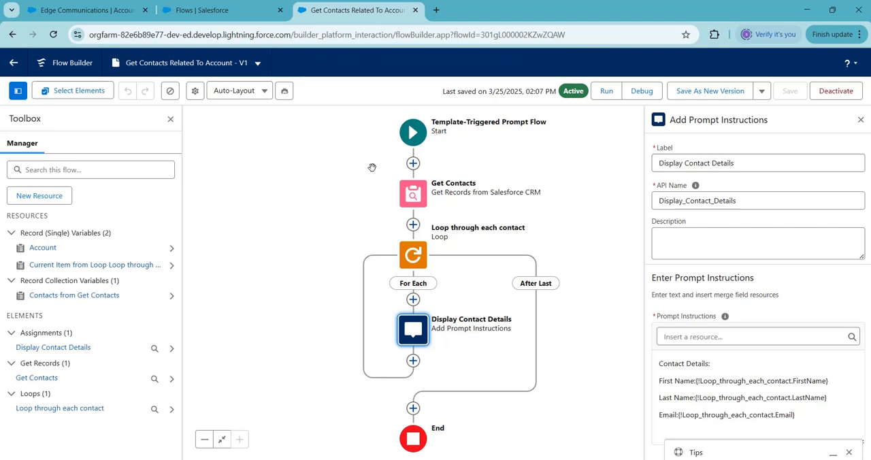
Step: Search Setup for "Prompt" instead of flows and open Prompt Builder
{"action": "left_click", "coordinate": [220, 11]}
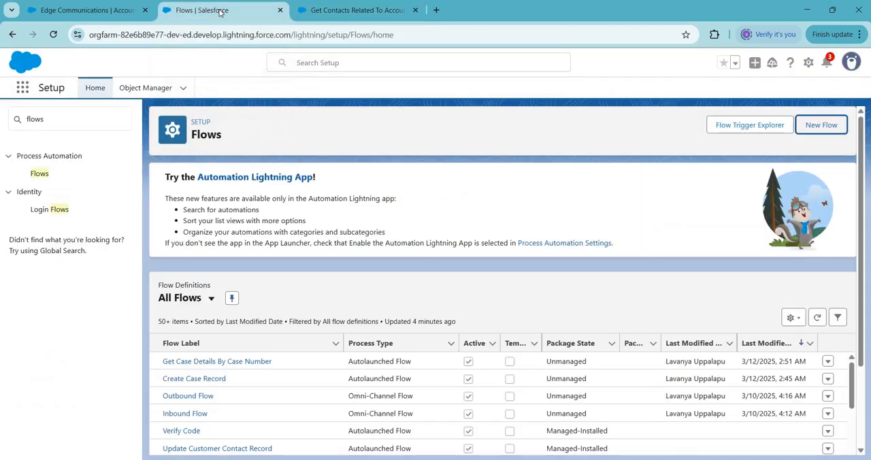
{"action": "left_click", "coordinate": [52, 121]}
{"action": "key", "text": "BackSpace"}
{"action": "key", "text": "BackSpace"}
{"action": "key", "text": "BackSpace"}
{"action": "key", "text": "BackSpace"}
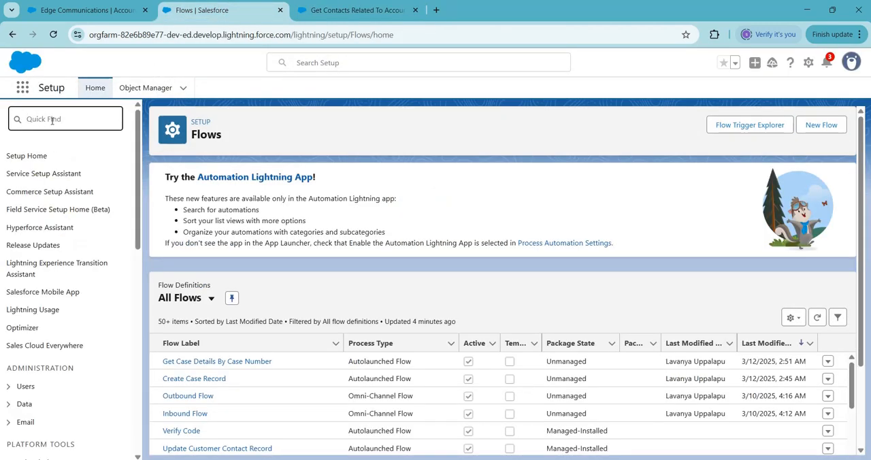
{"action": "type", "text": "Prompt"}
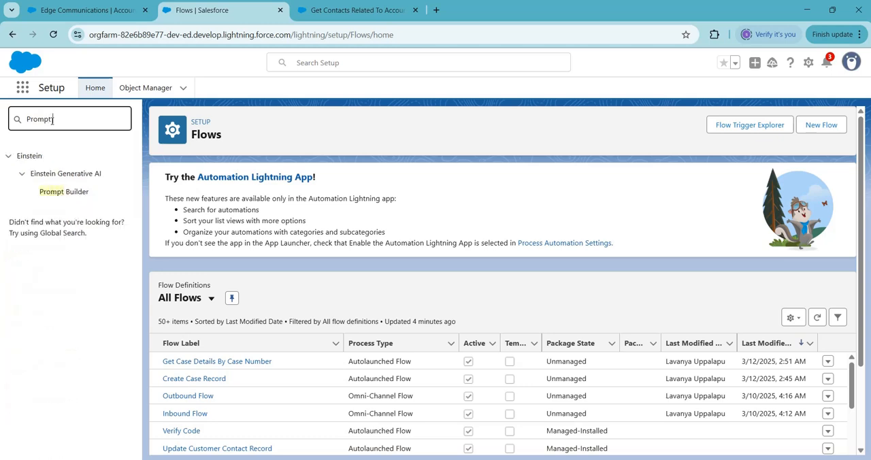
{"action": "left_click", "coordinate": [76, 193]}
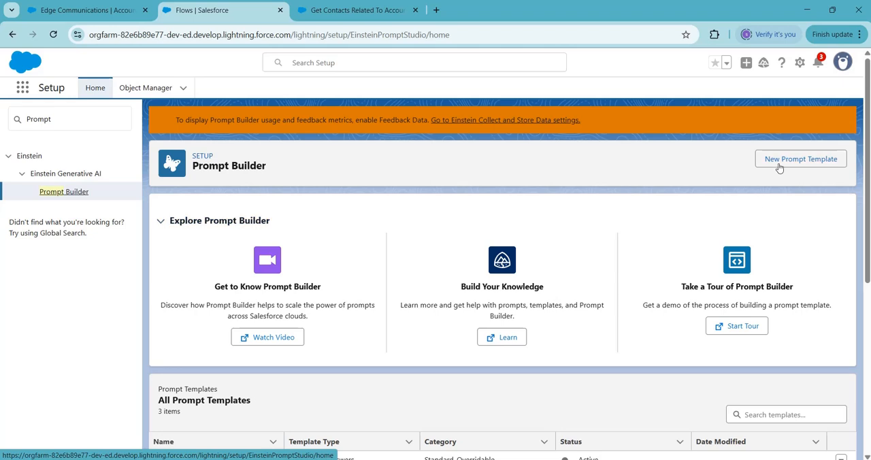
Step: Start a new Flex prompt template named Get Account Related Contacts with the API name Get_Account_Related_Contacts
{"action": "left_click", "coordinate": [783, 161]}
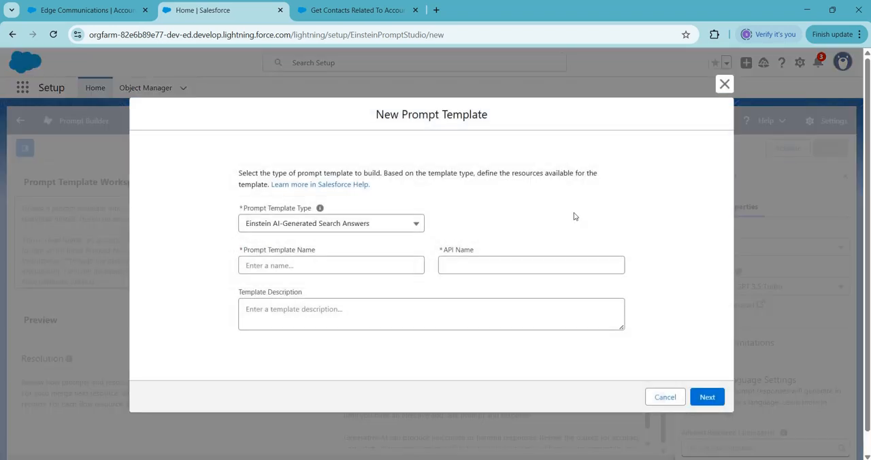
{"action": "left_click", "coordinate": [372, 230]}
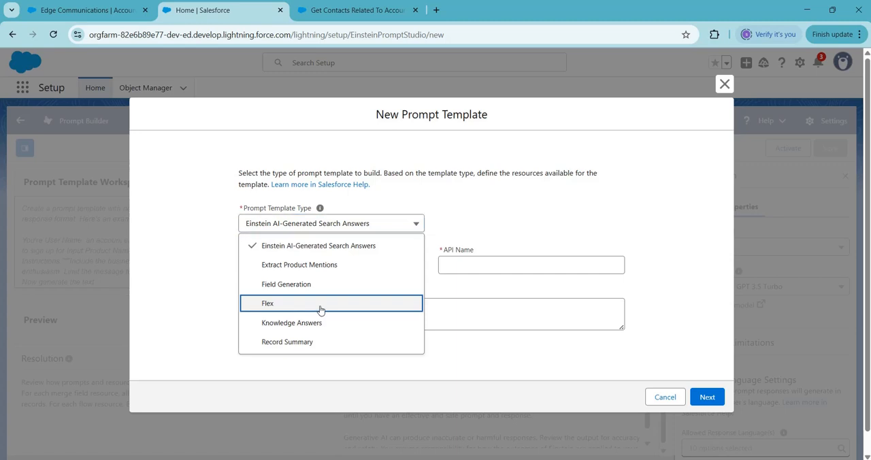
{"action": "left_click", "coordinate": [321, 308]}
{"action": "left_click", "coordinate": [267, 252]}
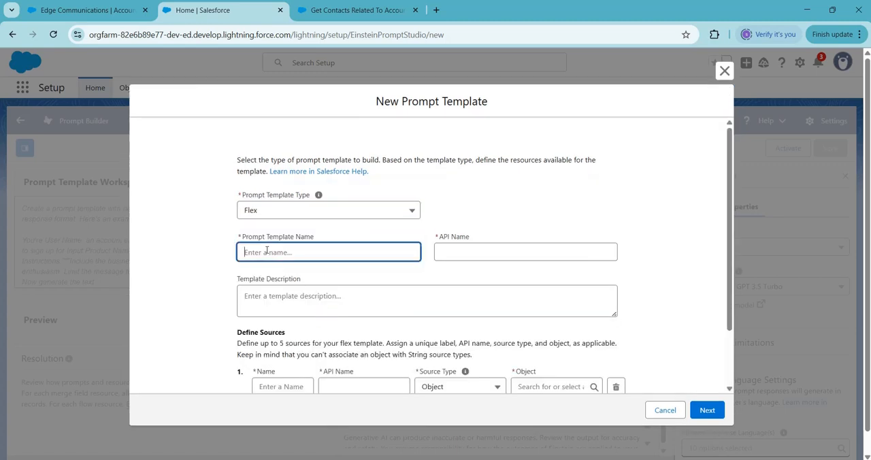
{"action": "type", "text": "Get Account Related Contacts"}
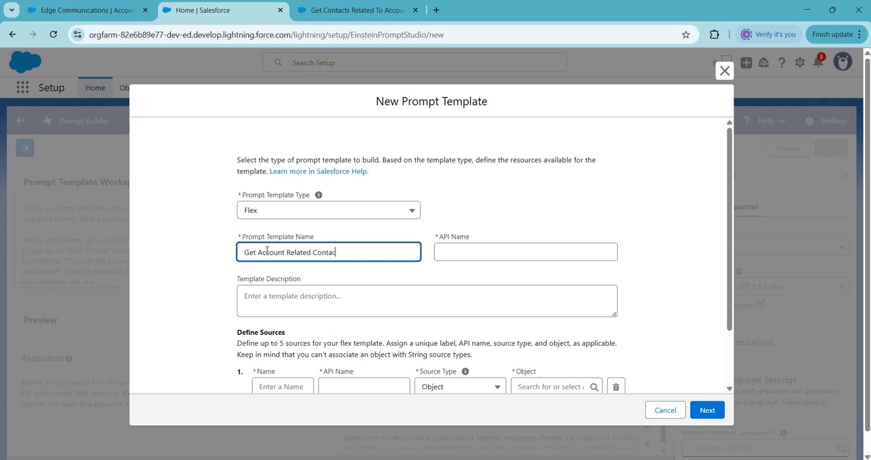
{"action": "left_click", "coordinate": [438, 257]}
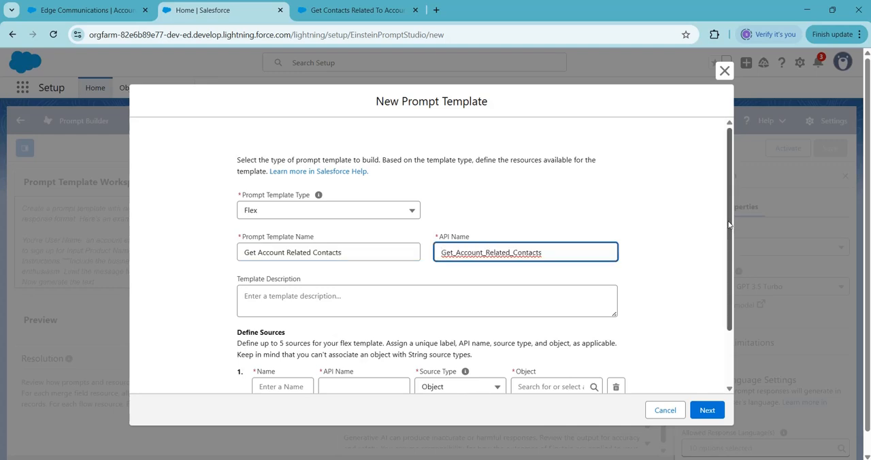
Step: Define the template's first source as Account, with source type Object and object Account, and proceed to the template workspace
{"action": "left_click_drag", "start_coordinate": [728, 225], "coordinate": [729, 280]}
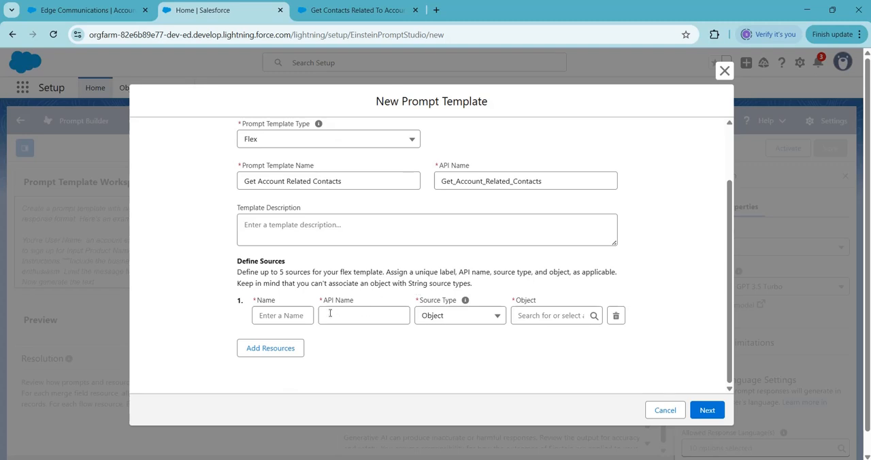
{"action": "left_click", "coordinate": [284, 317]}
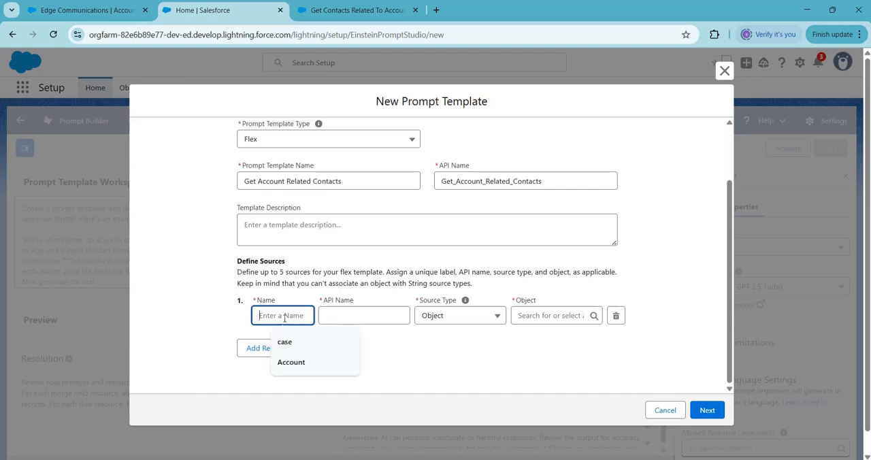
{"action": "left_click", "coordinate": [302, 368]}
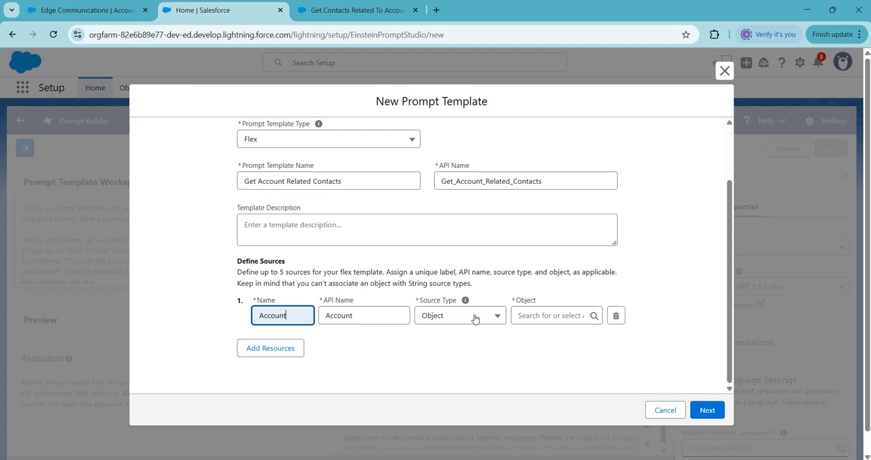
{"action": "left_click", "coordinate": [532, 316]}
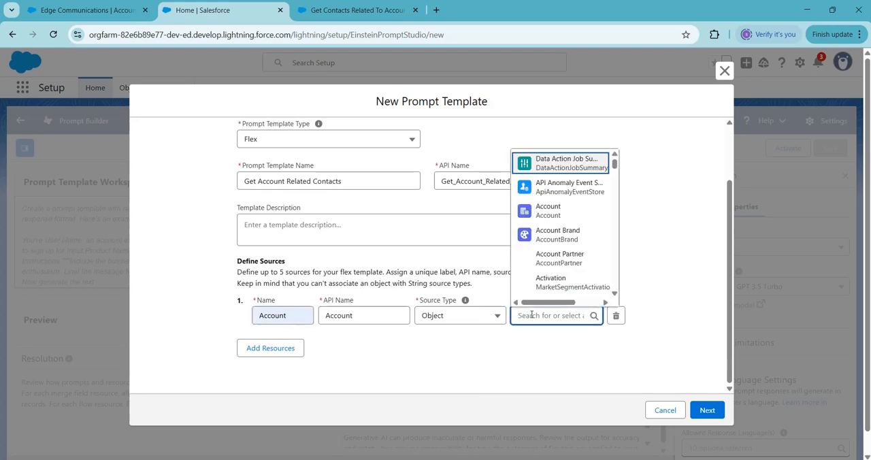
{"action": "left_click", "coordinate": [541, 209]}
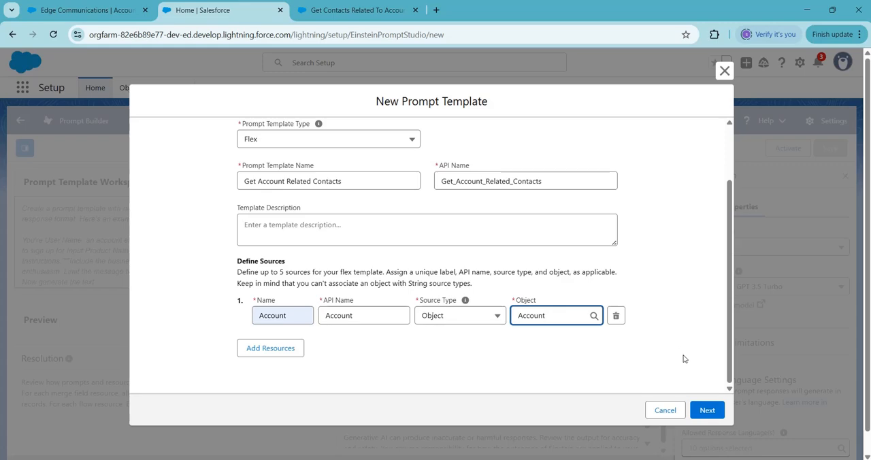
{"action": "left_click", "coordinate": [707, 411]}
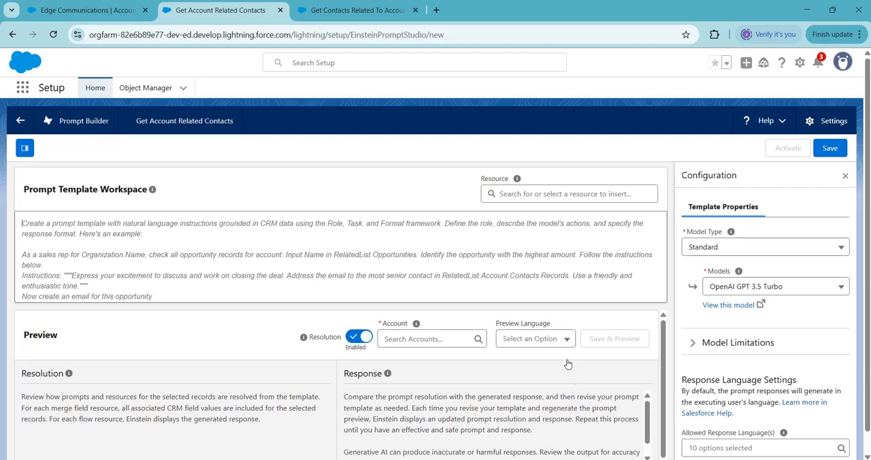
Step: Copy the entire ROLE prompt text from Notepad and paste it into the Prompt Template Workspace
{"action": "mouse_move", "coordinate": [601, 459]}
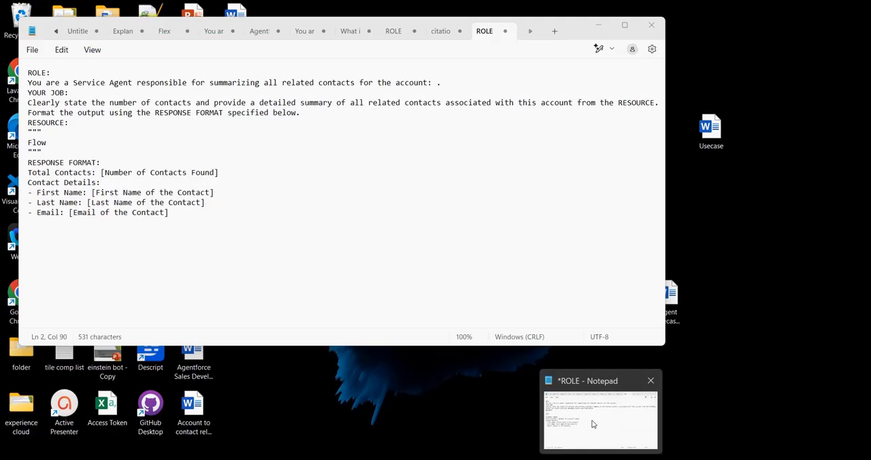
{"action": "left_click", "coordinate": [594, 424]}
{"action": "left_click", "coordinate": [190, 218]}
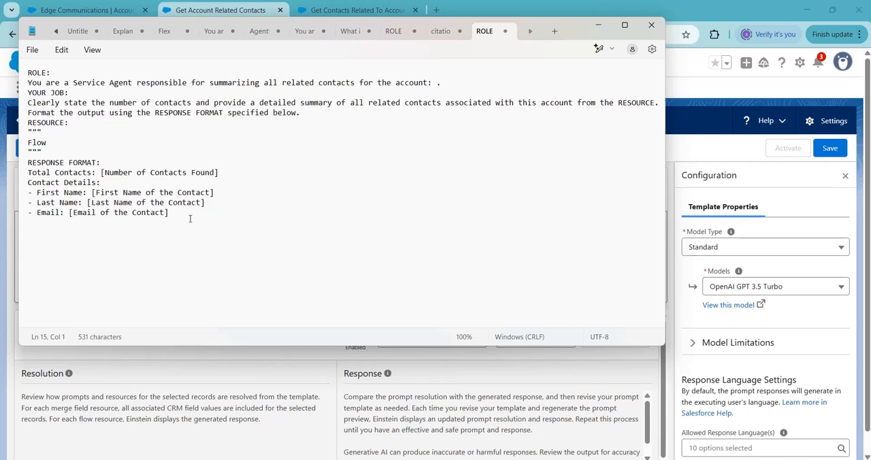
{"action": "key", "text": "ctrl+a"}
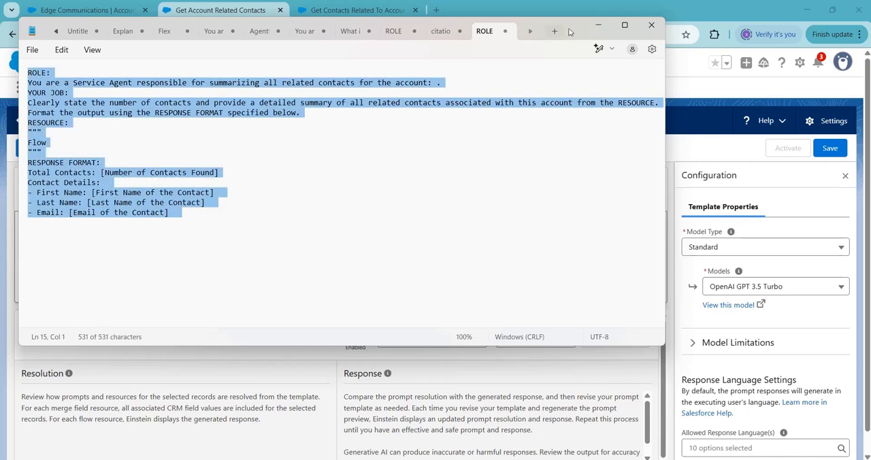
{"action": "left_click", "coordinate": [599, 27]}
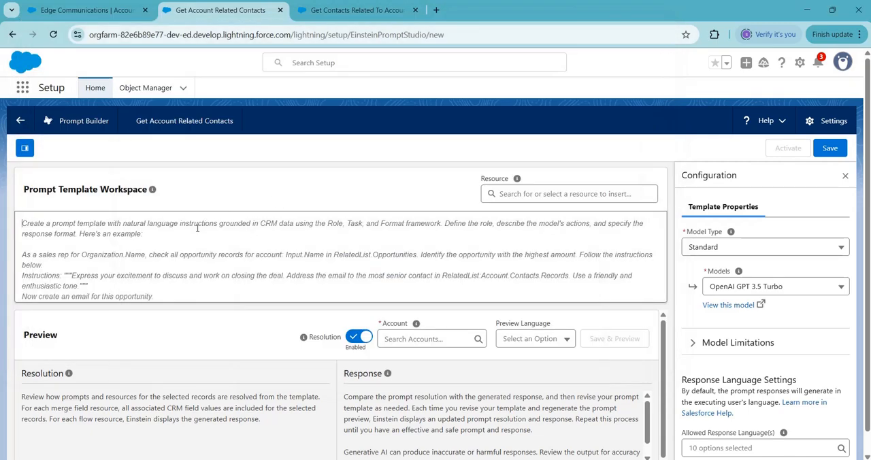
{"action": "left_click", "coordinate": [198, 229]}
{"action": "key", "text": "ctrl+v"}
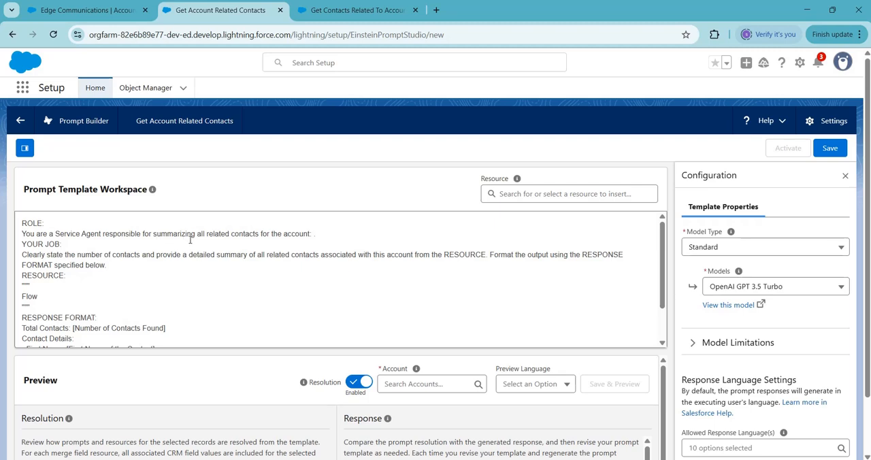
Step: Insert the Account source's Account Name field after "for the account:" in the ROLE section
{"action": "left_click", "coordinate": [321, 235]}
{"action": "left_click", "coordinate": [509, 195]}
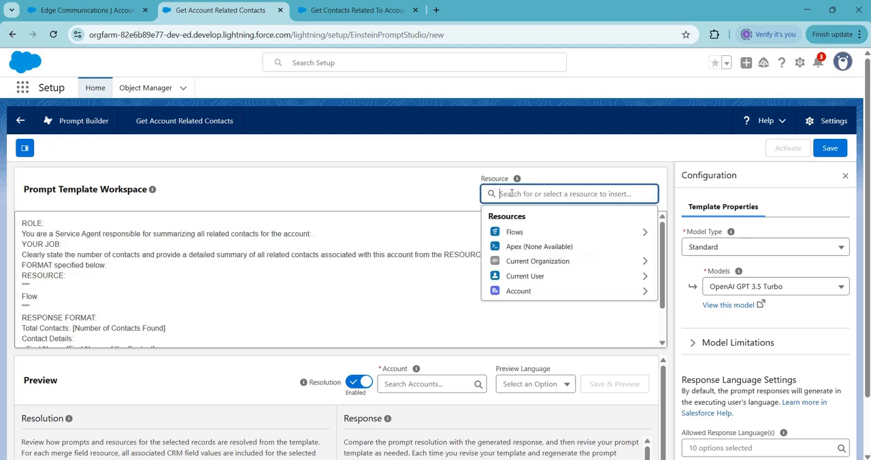
{"action": "left_click", "coordinate": [525, 290]}
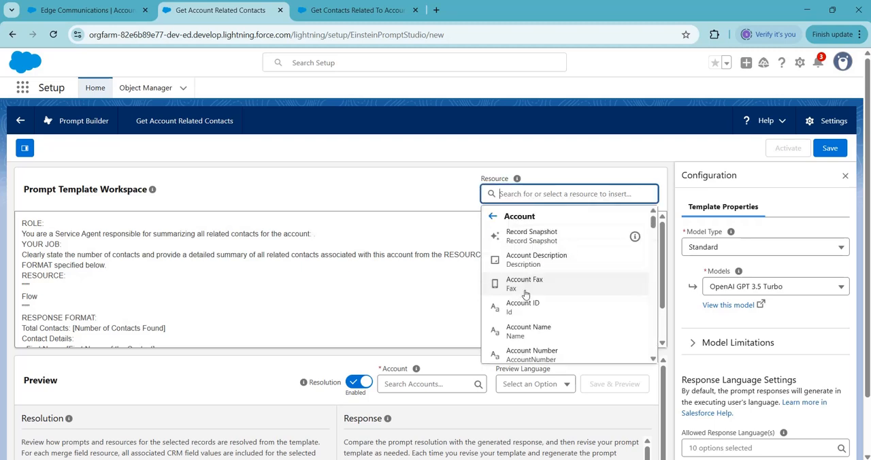
{"action": "type", "text": "name"}
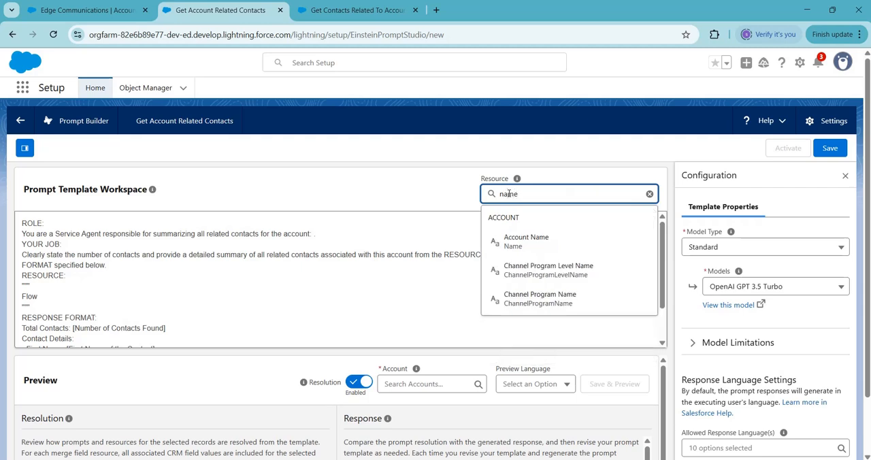
{"action": "left_click", "coordinate": [521, 239]}
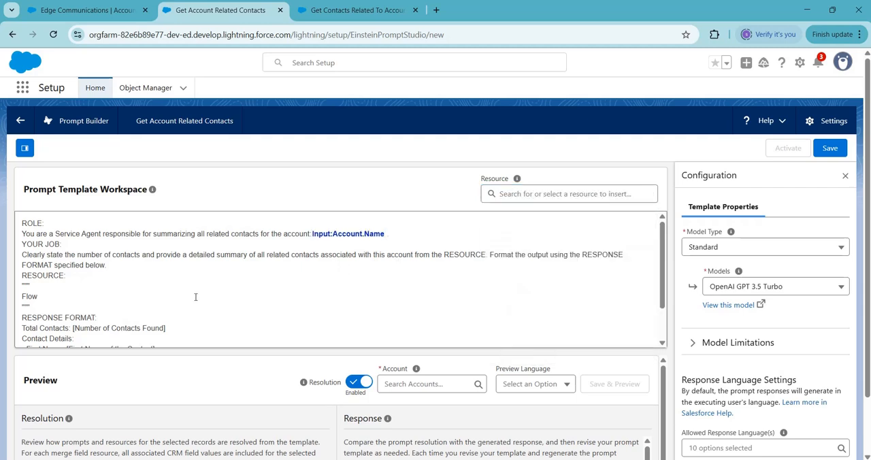
Step: Replace the "Flow" placeholder in the RESOURCE section with the Get Contacts Related To Account flow resource
{"action": "left_click", "coordinate": [40, 296]}
{"action": "key", "text": "BackSpace"}
{"action": "left_click", "coordinate": [513, 195]}
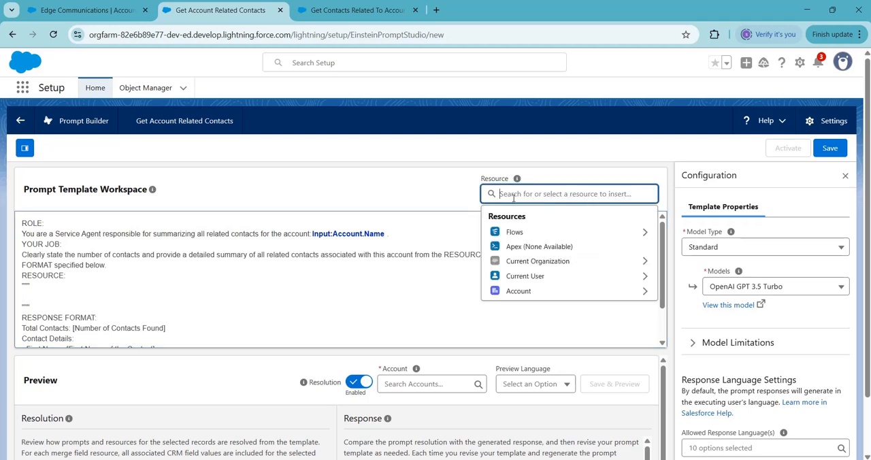
{"action": "left_click", "coordinate": [515, 233]}
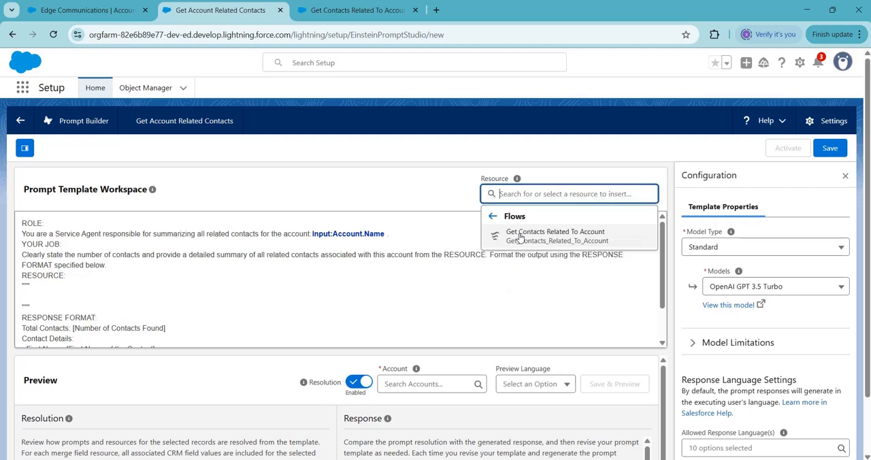
{"action": "left_click", "coordinate": [555, 236]}
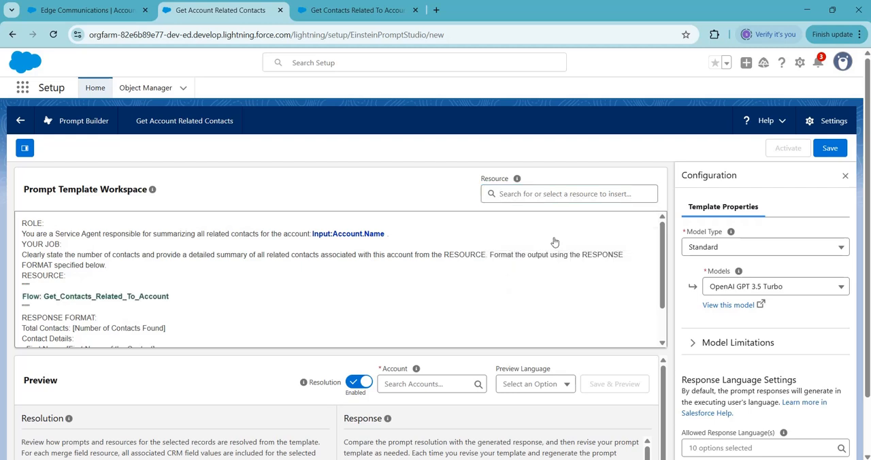
Step: Set the template's model to OpenAI GPT 4 Omni Mini
{"action": "scroll", "coordinate": [662, 285], "scroll_direction": "down", "scroll_amount": 1}
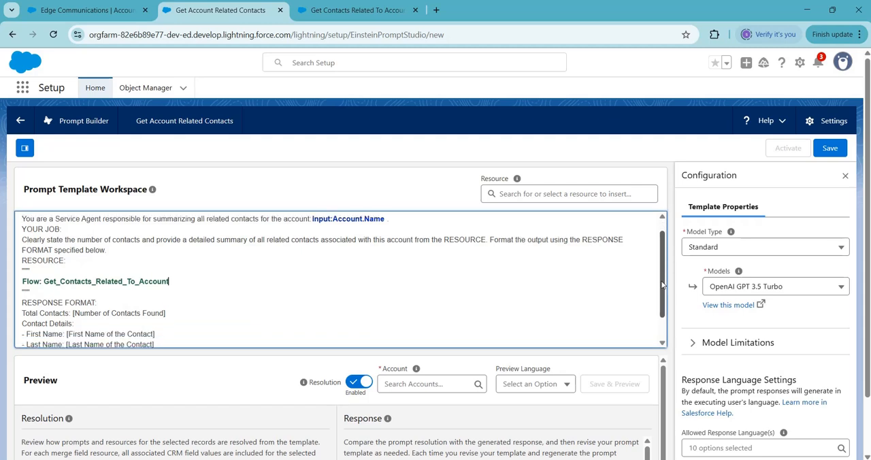
{"action": "left_click_drag", "start_coordinate": [663, 284], "coordinate": [660, 305]}
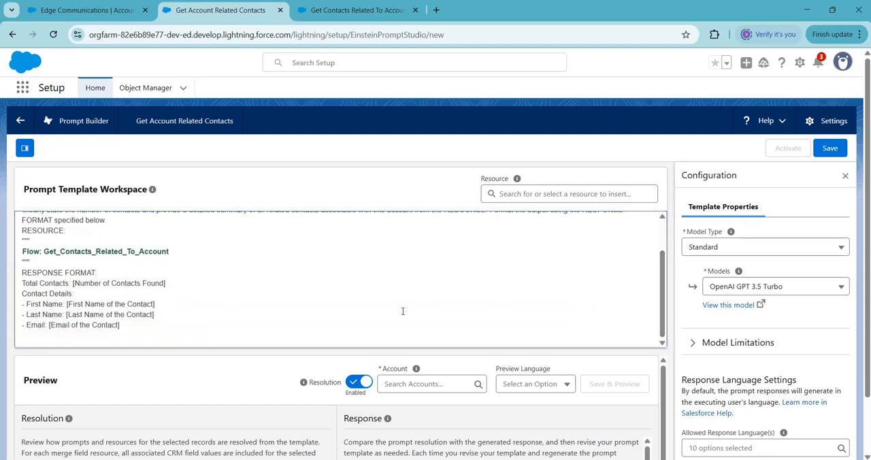
{"action": "left_click", "coordinate": [756, 288]}
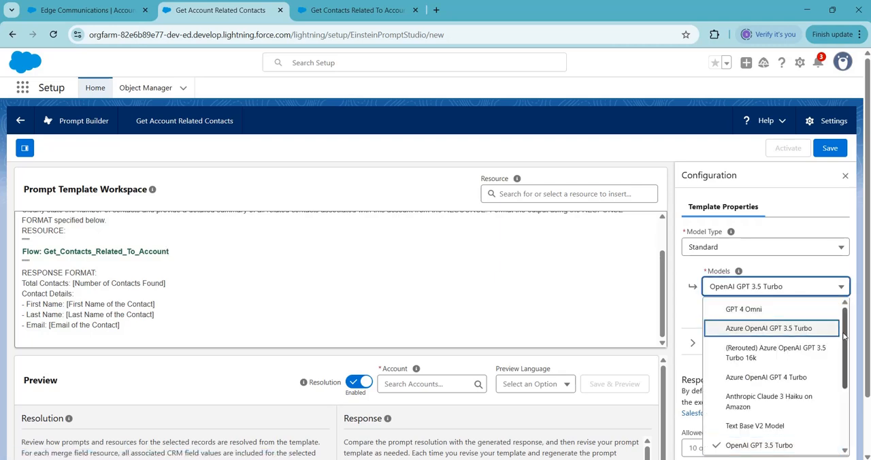
{"action": "left_click_drag", "start_coordinate": [844, 336], "coordinate": [848, 402]}
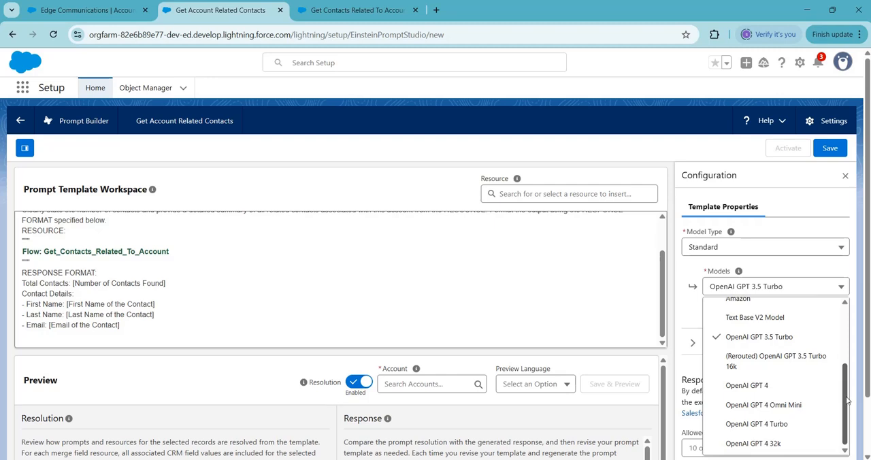
{"action": "left_click", "coordinate": [795, 408]}
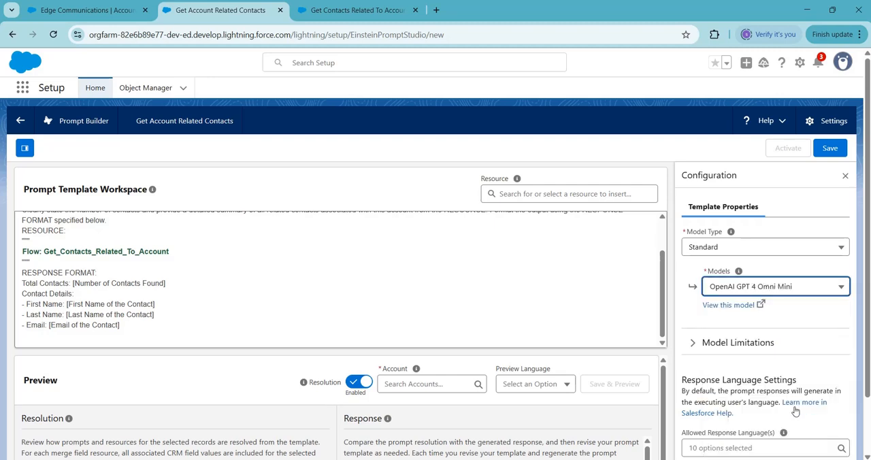
Step: Search for "edge" and choose Edge Communications as the preview account
{"action": "left_click", "coordinate": [420, 386]}
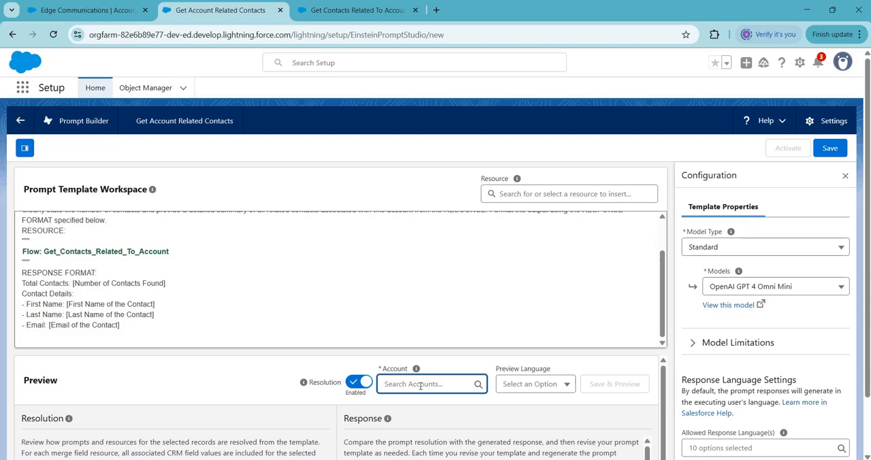
{"action": "type", "text": "edge"}
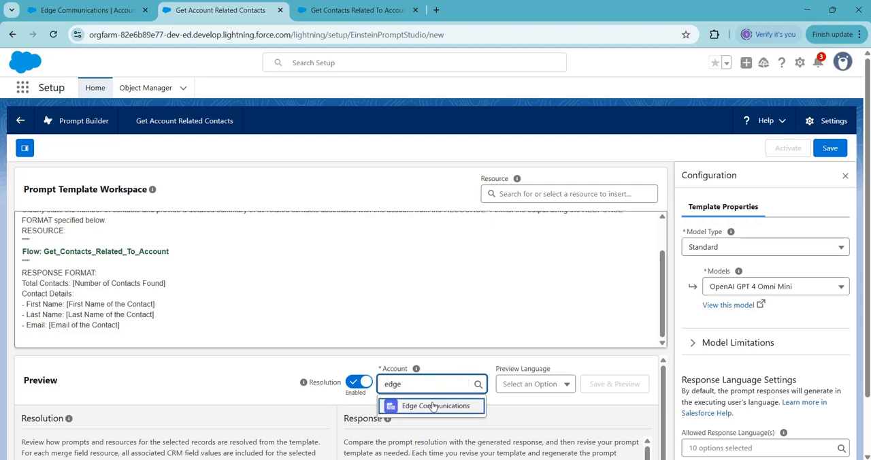
{"action": "left_click", "coordinate": [436, 407]}
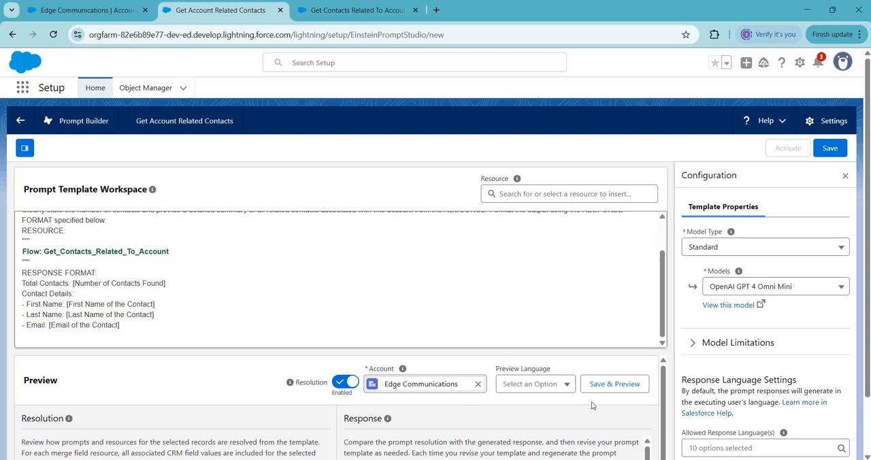
Step: Save the template, generate its preview for Edge Communications, and examine the resolved prompt and the generated response
{"action": "left_click", "coordinate": [613, 385]}
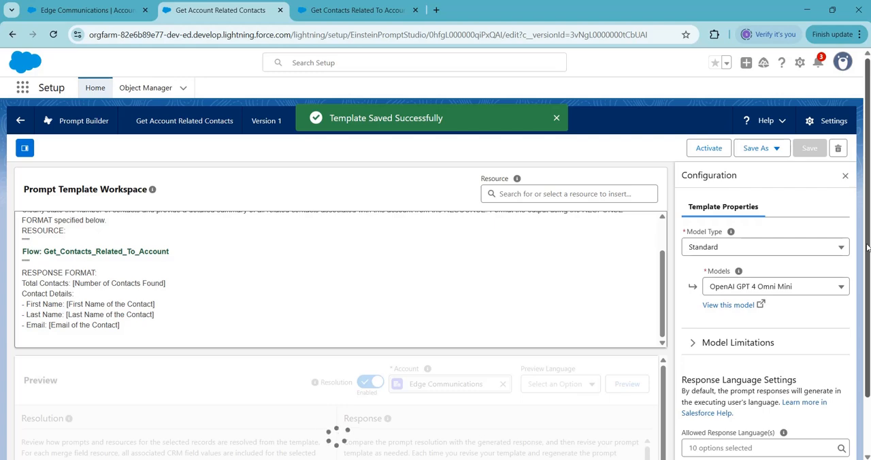
{"action": "scroll", "coordinate": [867, 247], "scroll_direction": "down", "scroll_amount": 1}
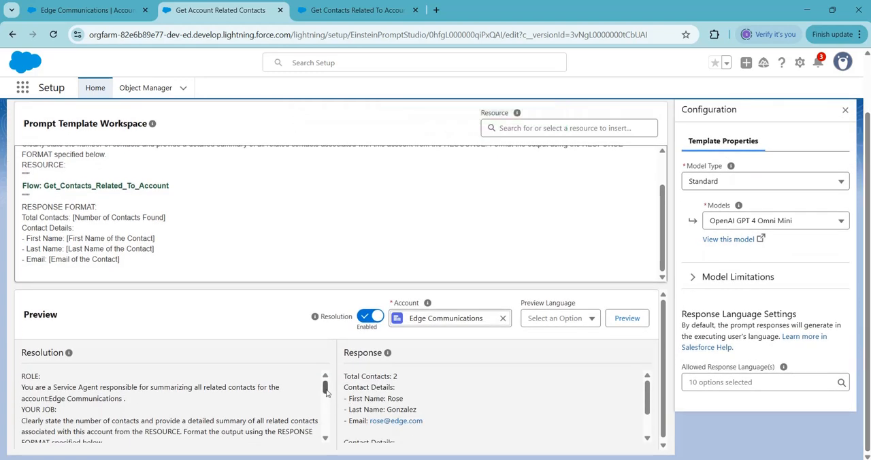
{"action": "left_click_drag", "start_coordinate": [325, 393], "coordinate": [326, 410]}
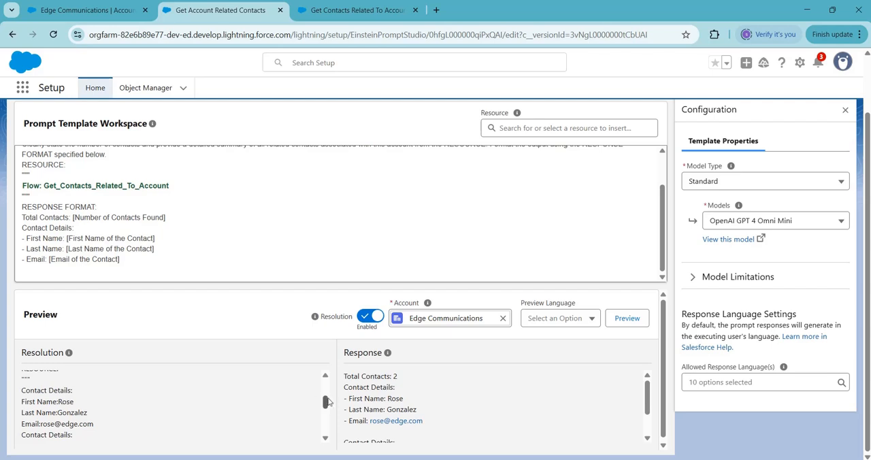
{"action": "left_click_drag", "start_coordinate": [325, 402], "coordinate": [327, 423]}
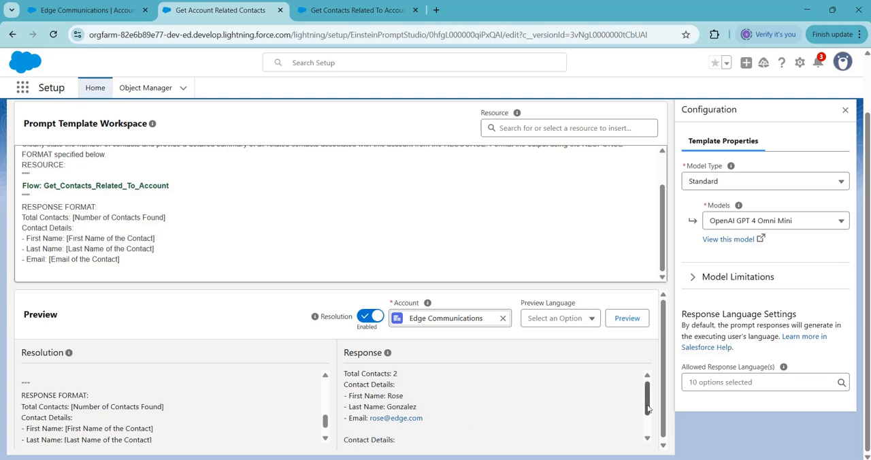
{"action": "mouse_move", "coordinate": [648, 402]}
{"action": "left_mouse_down"}
{"action": "mouse_move", "coordinate": [647, 422]}
{"action": "mouse_move", "coordinate": [646, 390]}
{"action": "left_mouse_up"}
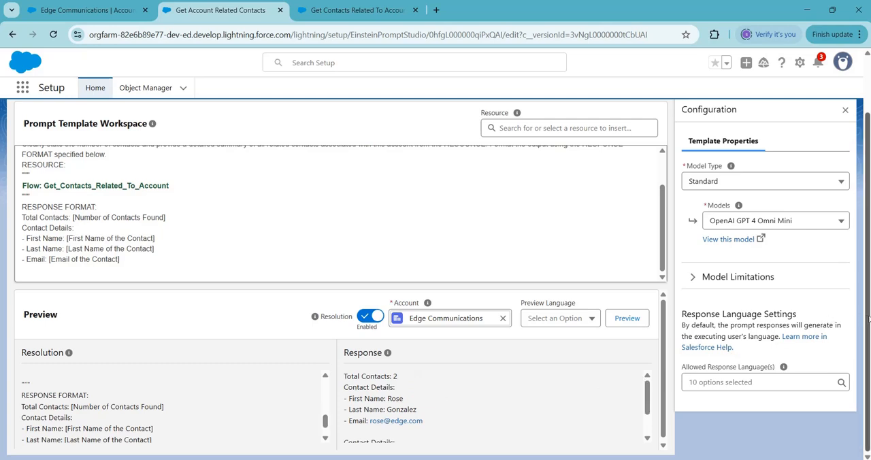
Step: Activate version 1 of the Get Account Related Contacts prompt template
{"action": "scroll", "coordinate": [868, 318], "scroll_direction": "up", "scroll_amount": 2}
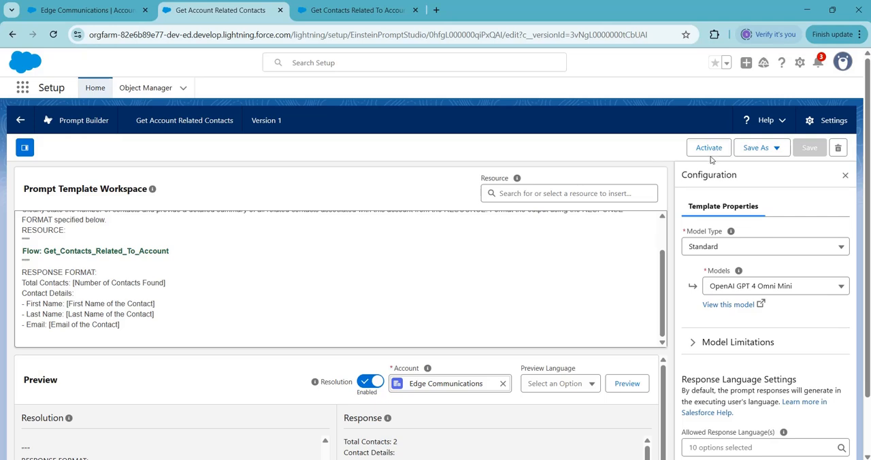
{"action": "left_click", "coordinate": [708, 149]}
Step: Open Setup in a separate browser tab, search for "flows", and go to the Process Automation Flows page
{"action": "left_click", "coordinate": [800, 64]}
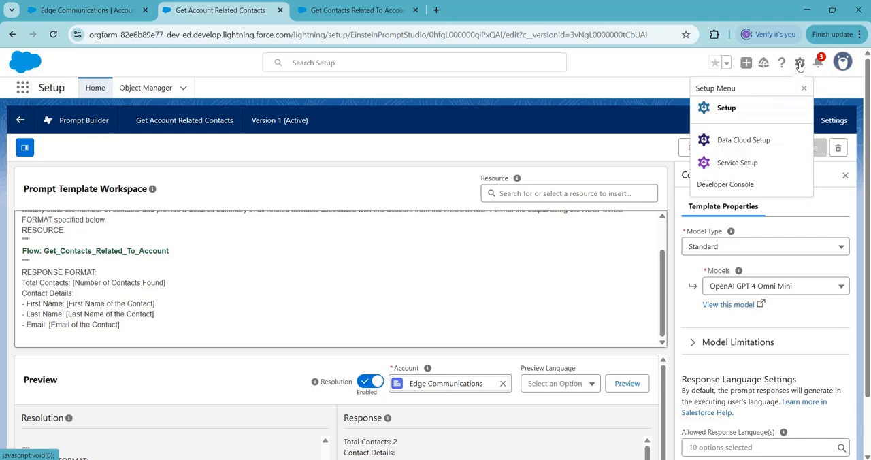
{"action": "left_click", "coordinate": [725, 113]}
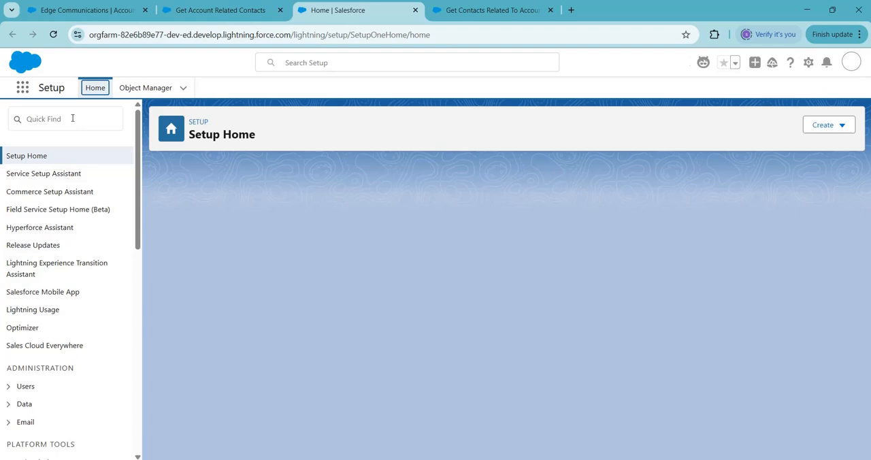
{"action": "left_click", "coordinate": [72, 118]}
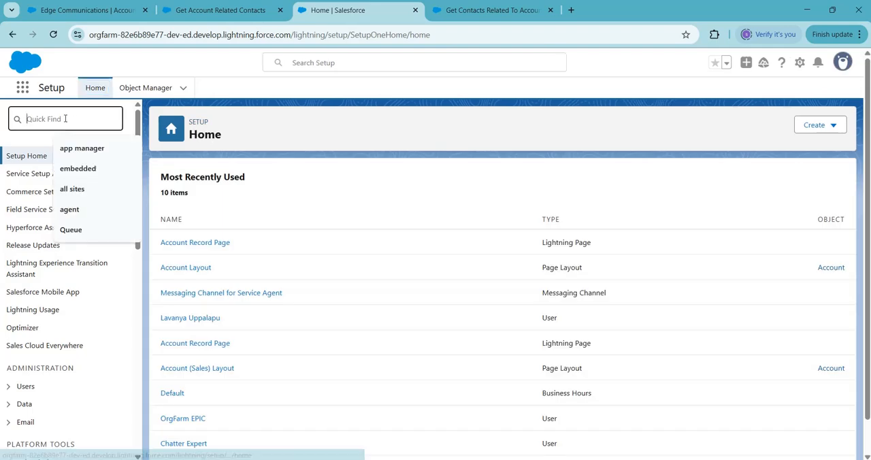
{"action": "type", "text": "f"}
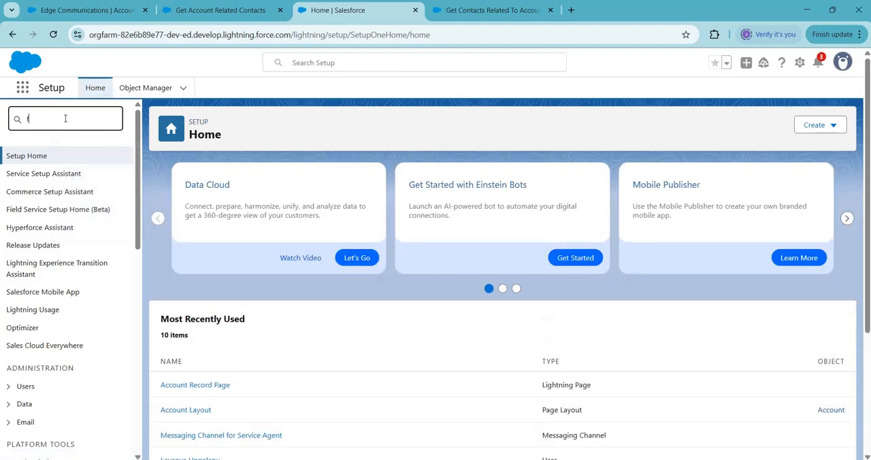
{"action": "type", "text": "lows"}
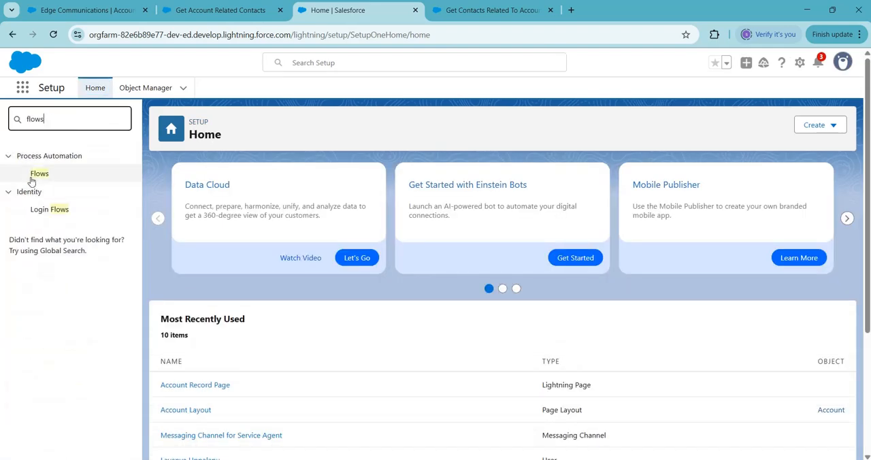
{"action": "left_click", "coordinate": [35, 178]}
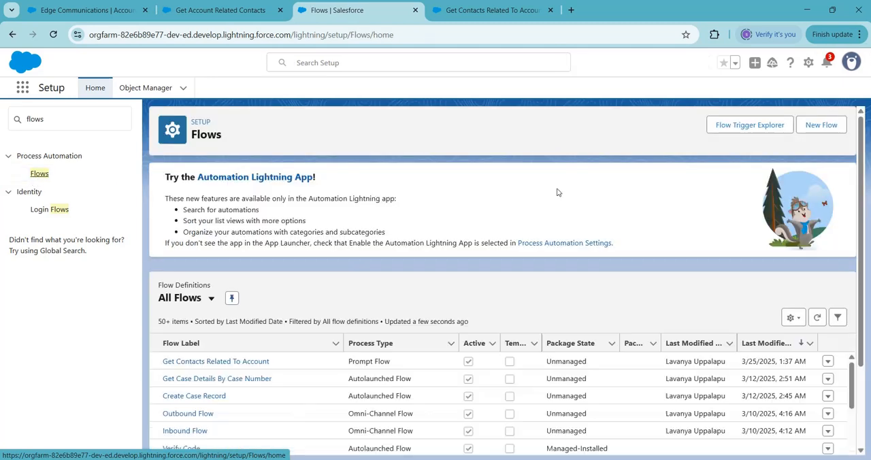
Step: Create a new Screen Flow from scratch and close the Einstein assistant
{"action": "left_click", "coordinate": [819, 125]}
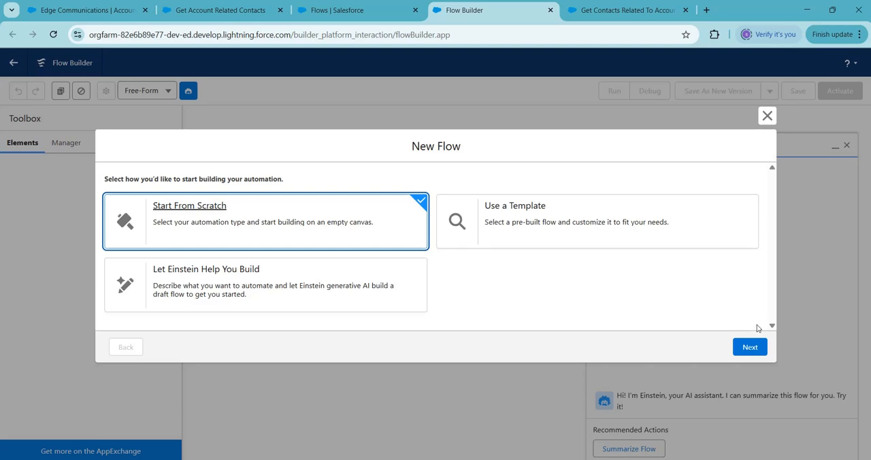
{"action": "left_click", "coordinate": [750, 349]}
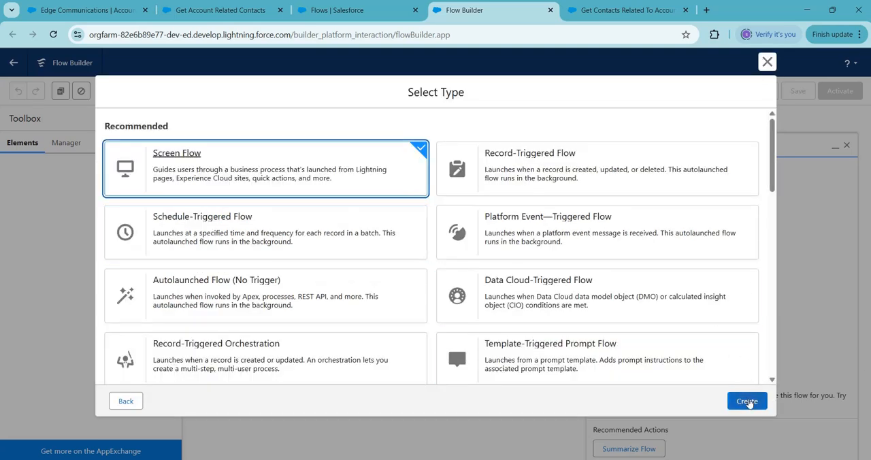
{"action": "left_click", "coordinate": [747, 402]}
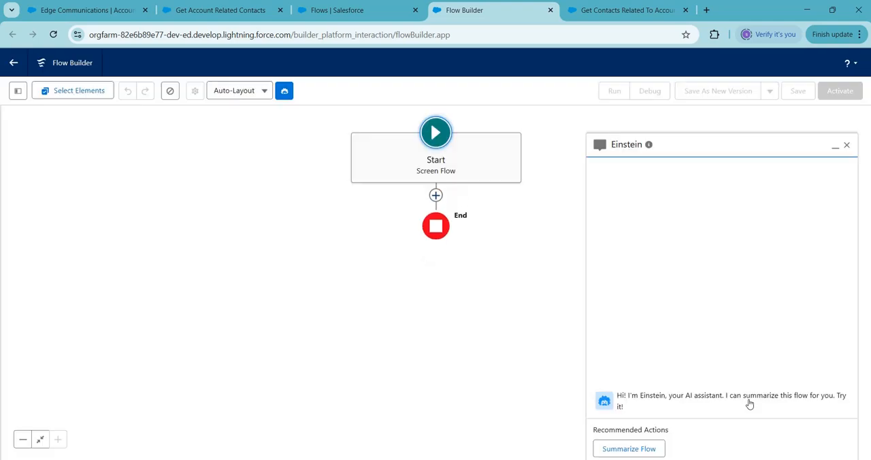
{"action": "left_click", "coordinate": [847, 146]}
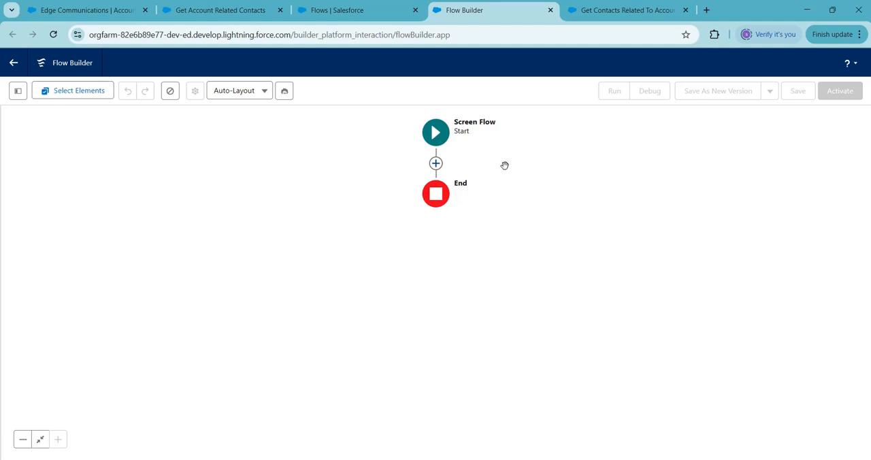
Step: Add a Get Records element after the Start element, labelled "Get Account" with the API name Get_Account
{"action": "left_click", "coordinate": [435, 164]}
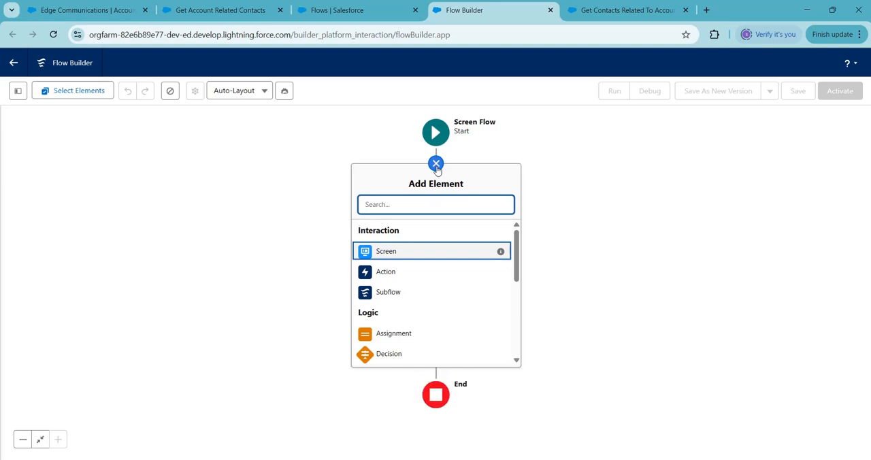
{"action": "type", "text": "get"}
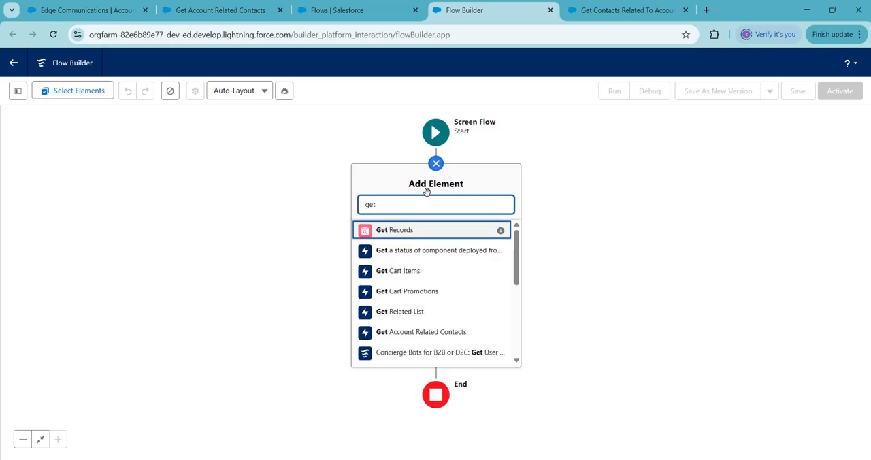
{"action": "left_click", "coordinate": [419, 231]}
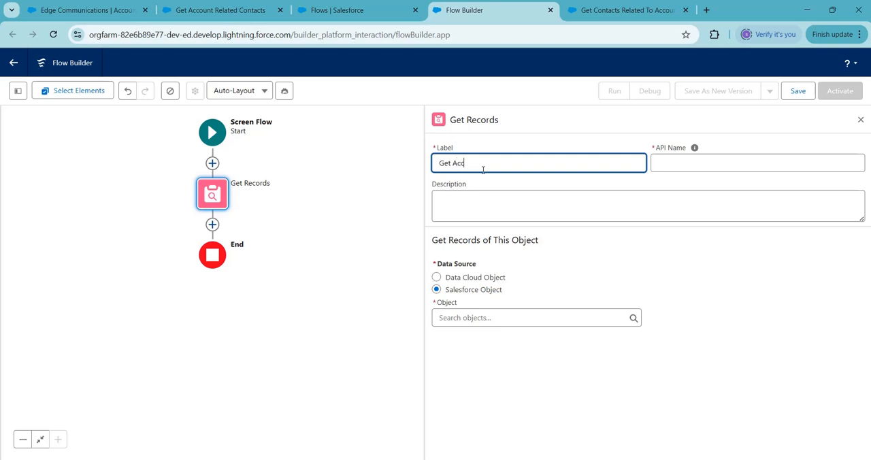
{"action": "left_click", "coordinate": [700, 161]}
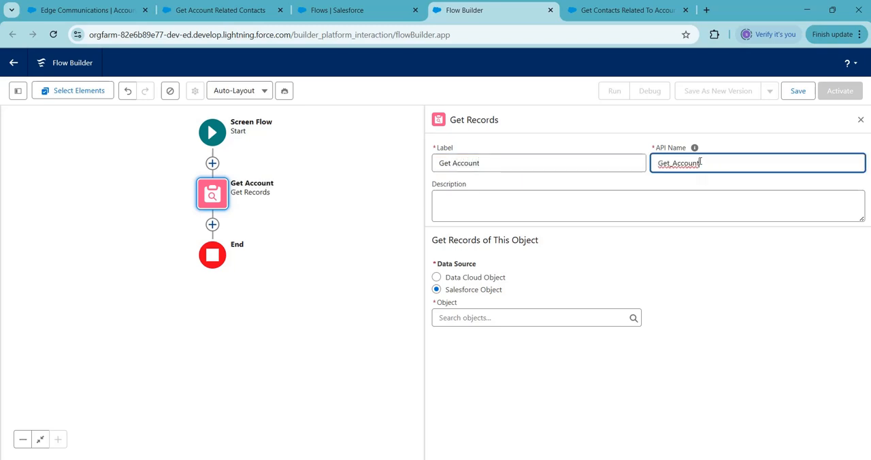
Step: Set the Get Account element's Salesforce object to Account
{"action": "left_click", "coordinate": [476, 318]}
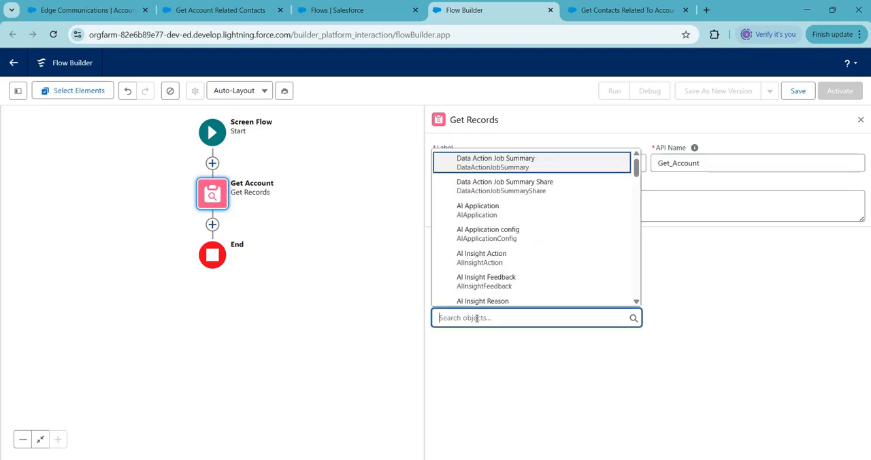
{"action": "type", "text": "Account"}
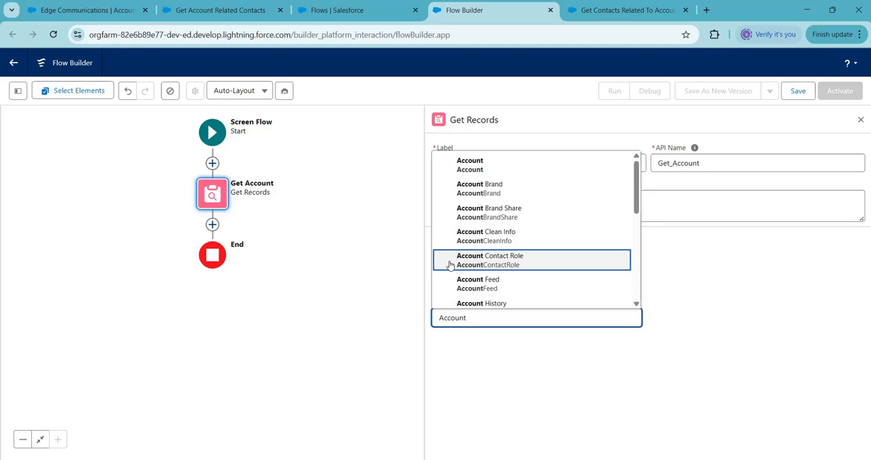
{"action": "left_click", "coordinate": [468, 164]}
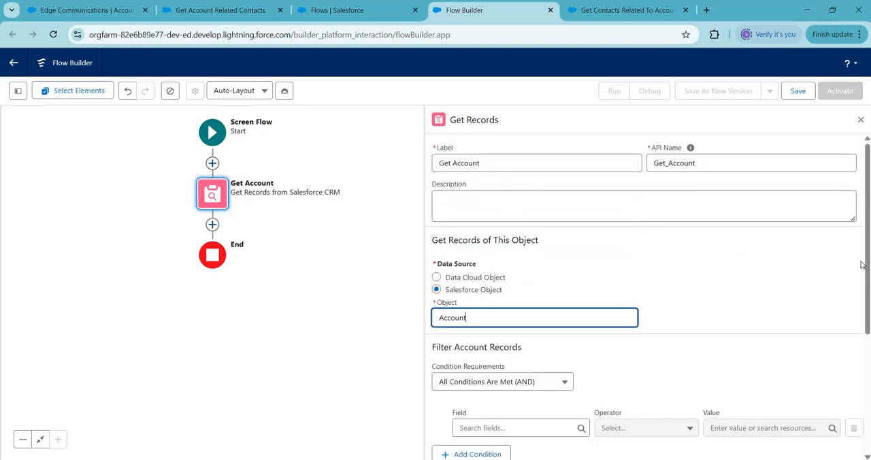
Step: Filter the Account records with a condition on the Id field using the Equals operator
{"action": "left_click_drag", "start_coordinate": [867, 262], "coordinate": [867, 337]}
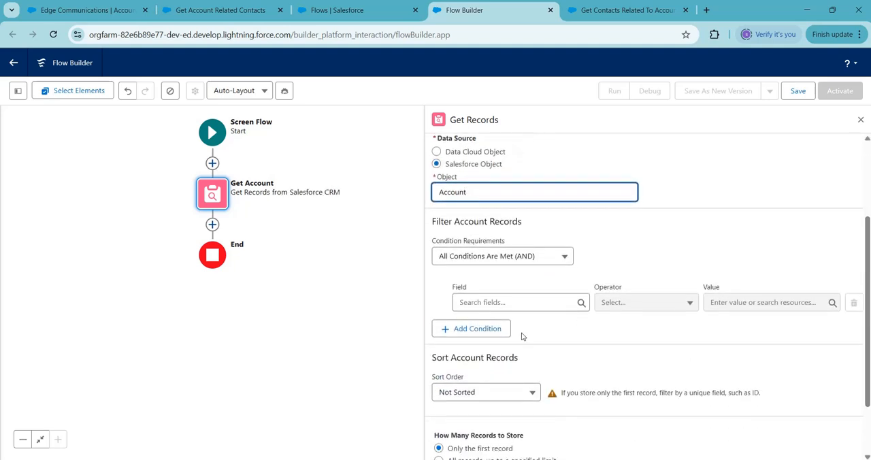
{"action": "left_click", "coordinate": [483, 301]}
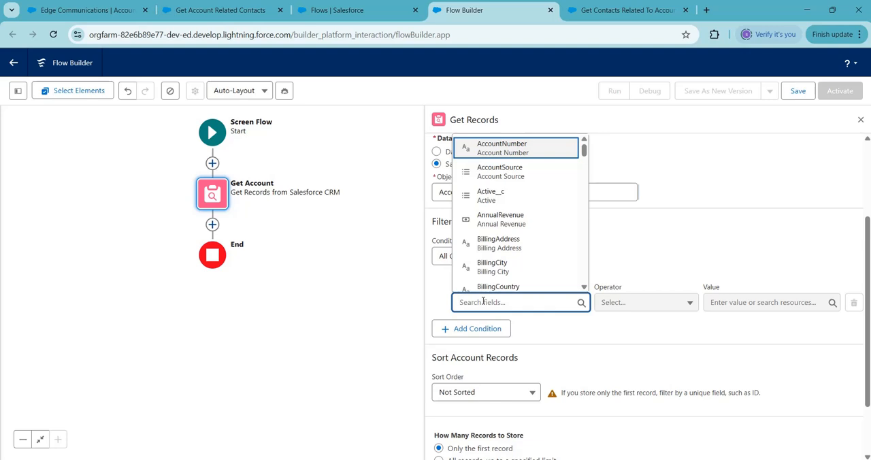
{"action": "type", "text": "id"}
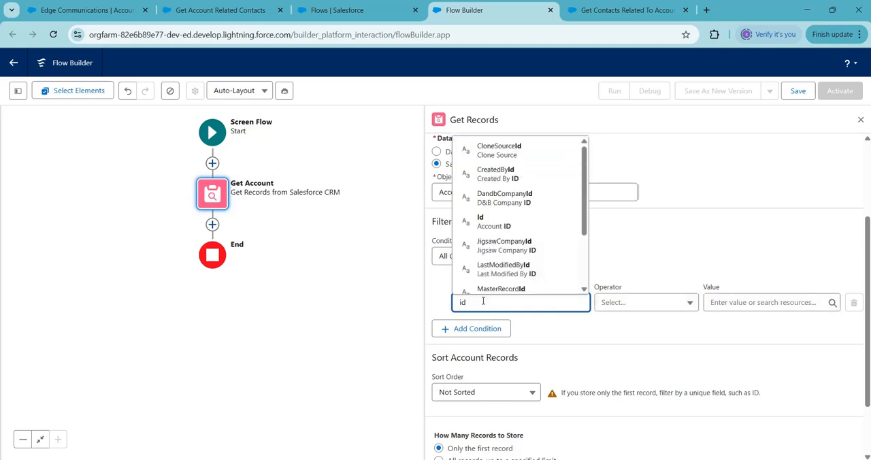
{"action": "left_click", "coordinate": [509, 222]}
Step: Create a Text variable named recordId that is available for input, and use it as the Id condition's value
{"action": "left_click", "coordinate": [751, 301]}
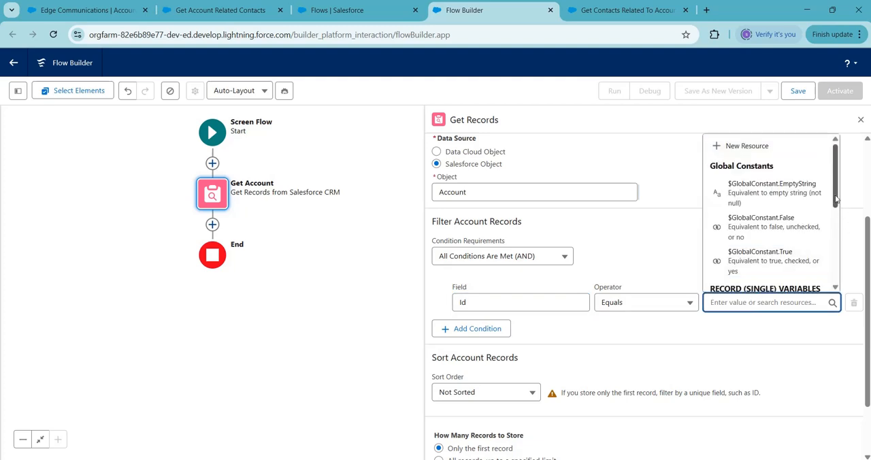
{"action": "left_click", "coordinate": [746, 146]}
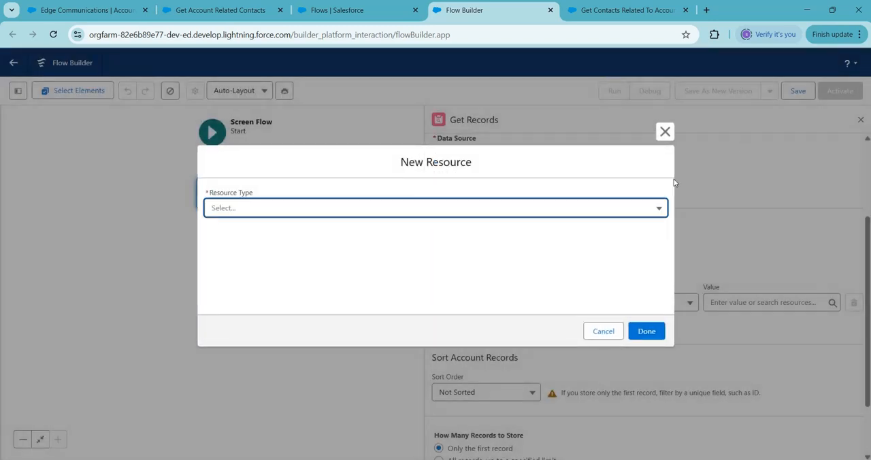
{"action": "left_click", "coordinate": [532, 210]}
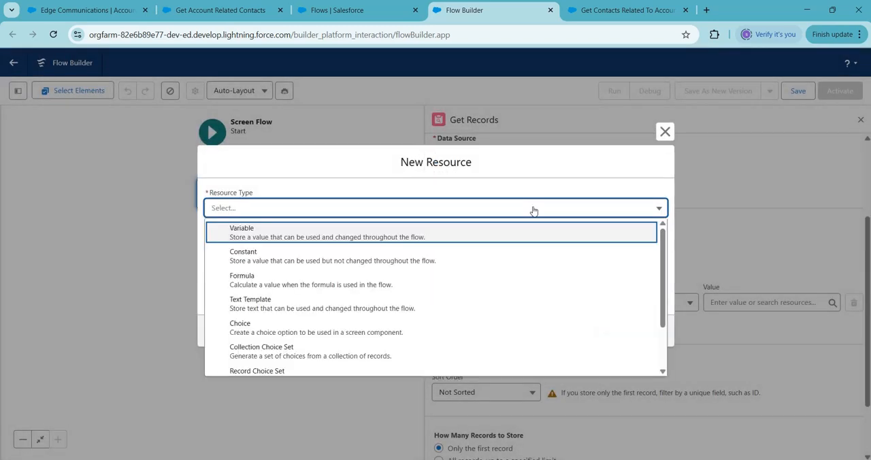
{"action": "left_click", "coordinate": [455, 242]}
{"action": "left_click", "coordinate": [331, 233]}
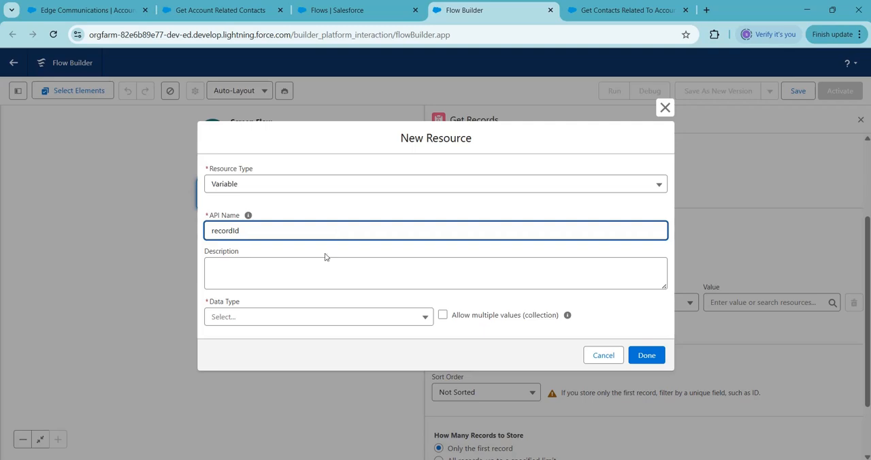
{"action": "left_click", "coordinate": [322, 323]}
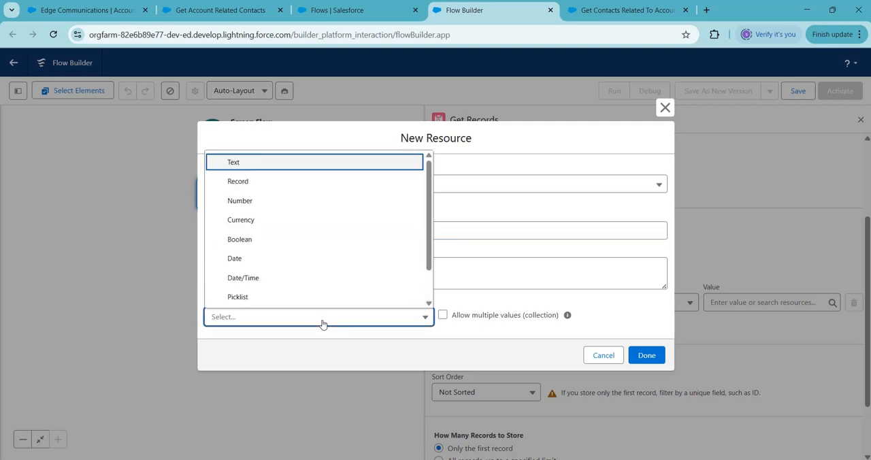
{"action": "left_click", "coordinate": [258, 168]}
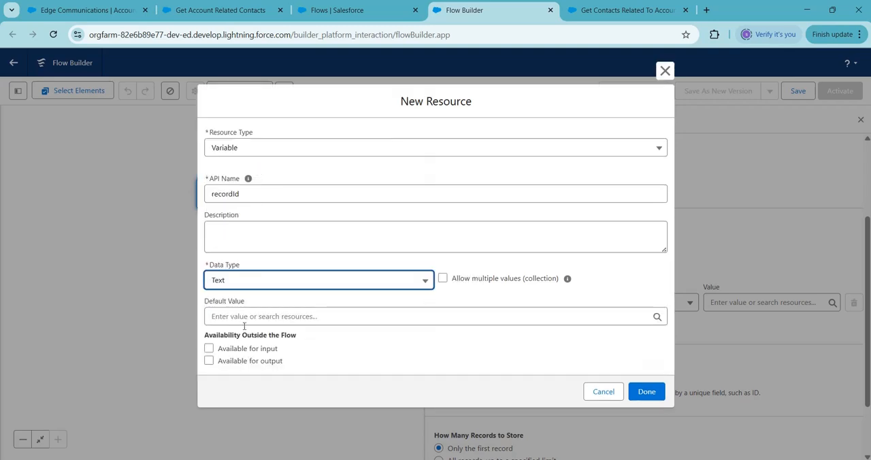
{"action": "left_click", "coordinate": [209, 349]}
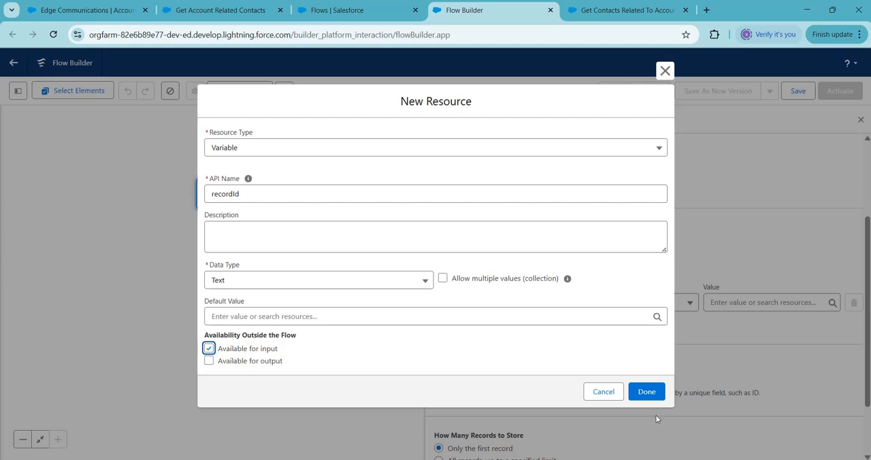
{"action": "left_click", "coordinate": [647, 393]}
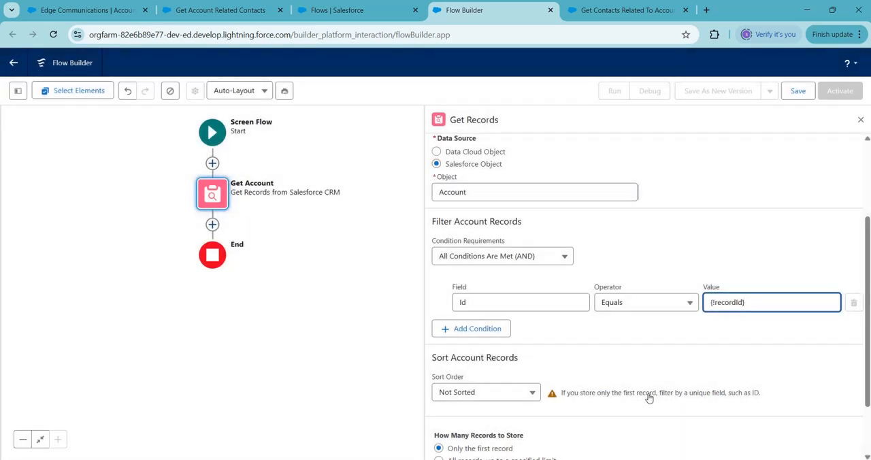
{"action": "left_click", "coordinate": [759, 330]}
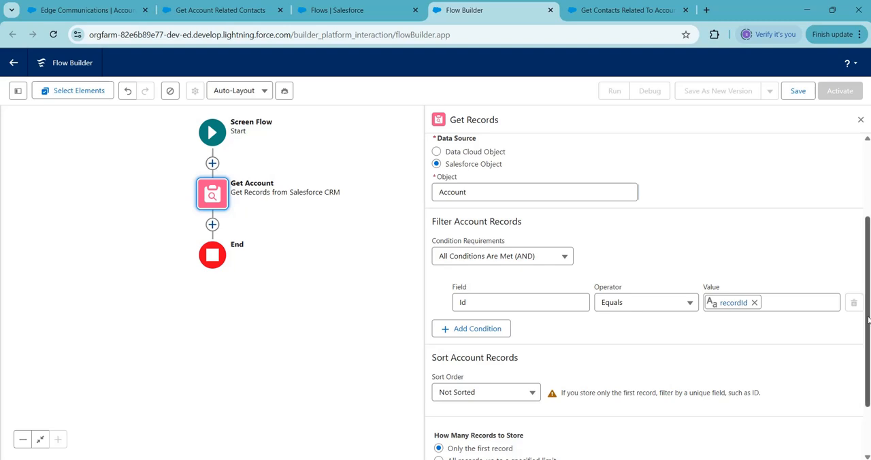
Step: Add an Action element after Get Account that runs the Get Account Related Contacts prompt template
{"action": "scroll", "coordinate": [868, 320], "scroll_direction": "down", "scroll_amount": 2}
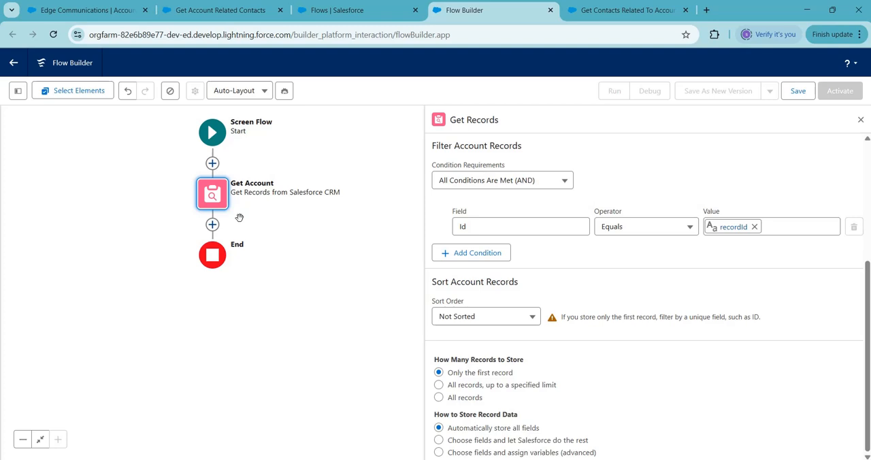
{"action": "left_click", "coordinate": [212, 224]}
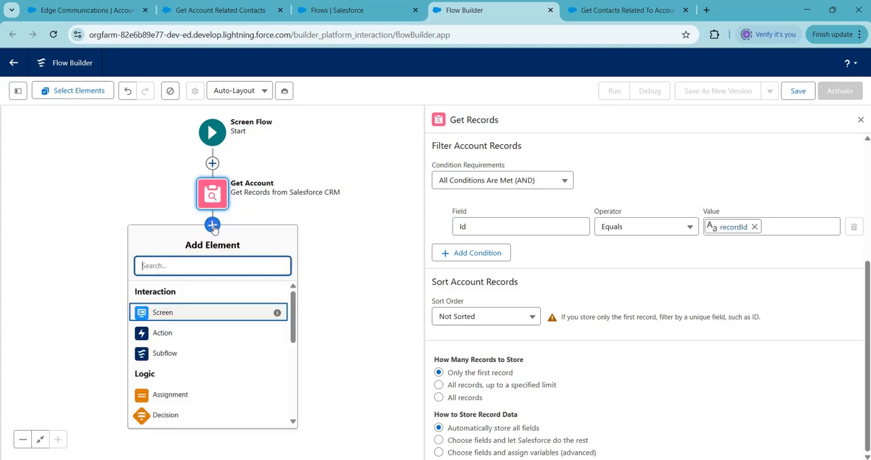
{"action": "left_click", "coordinate": [164, 335]}
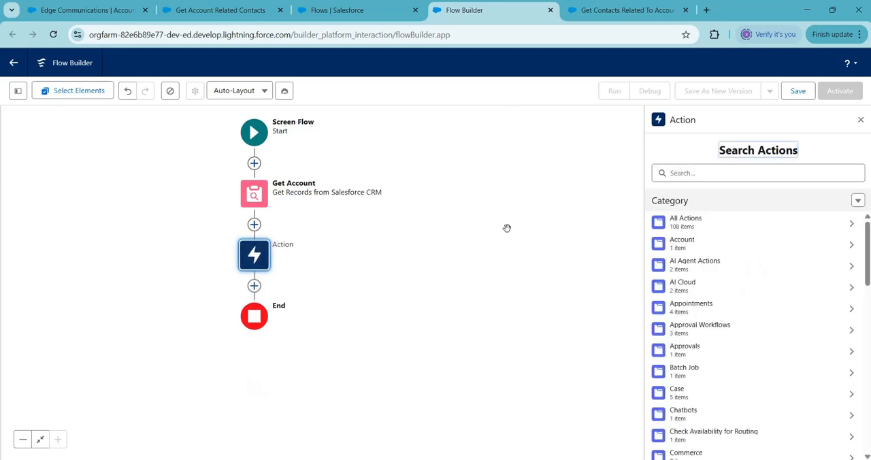
{"action": "left_click", "coordinate": [684, 174]}
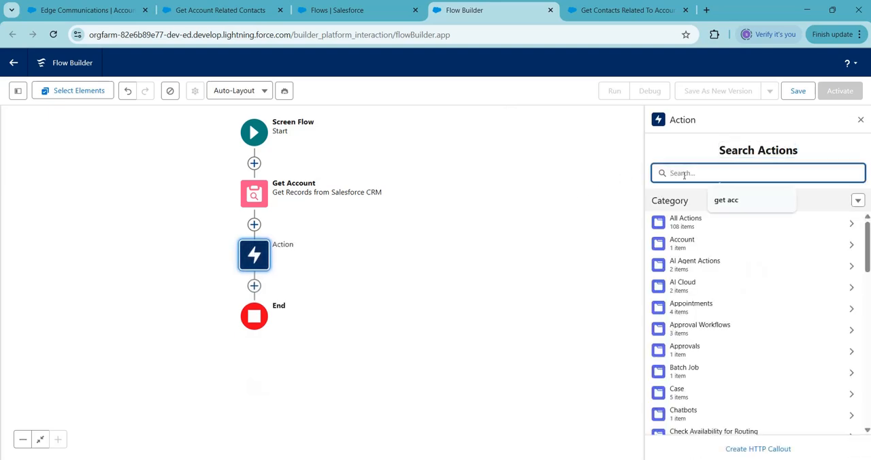
{"action": "type", "text": "get"}
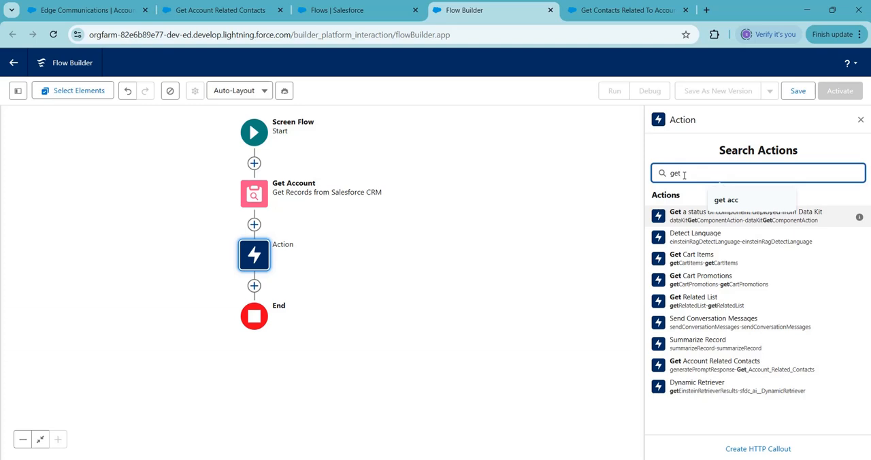
{"action": "type", "text": "acc"}
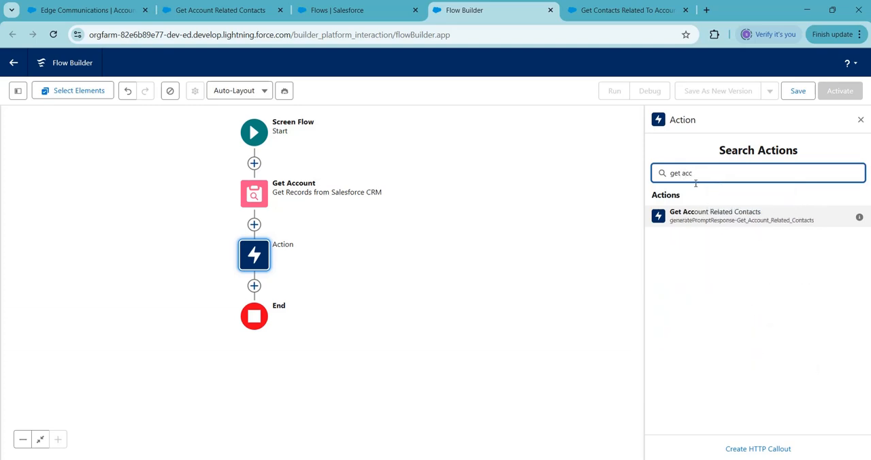
{"action": "left_click", "coordinate": [720, 219]}
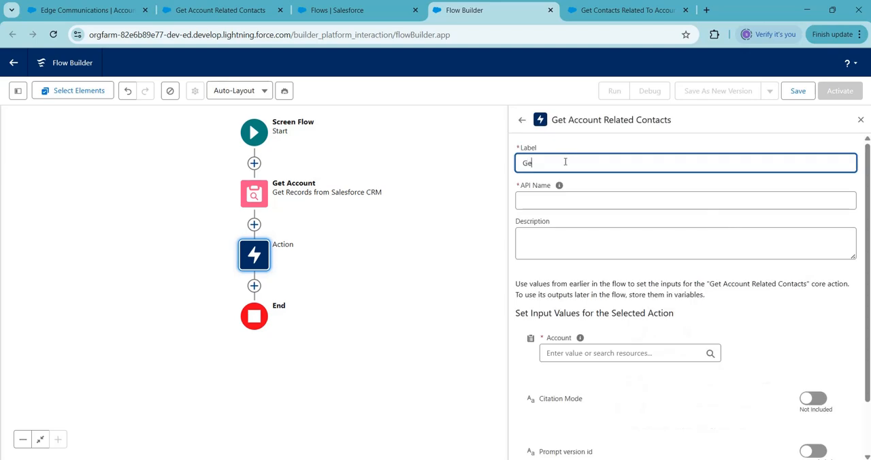
Step: Label the action "Get Account Related Contacts" with the API name Get_Account_Related_Contacts
{"action": "type", "text": "Get Account"}
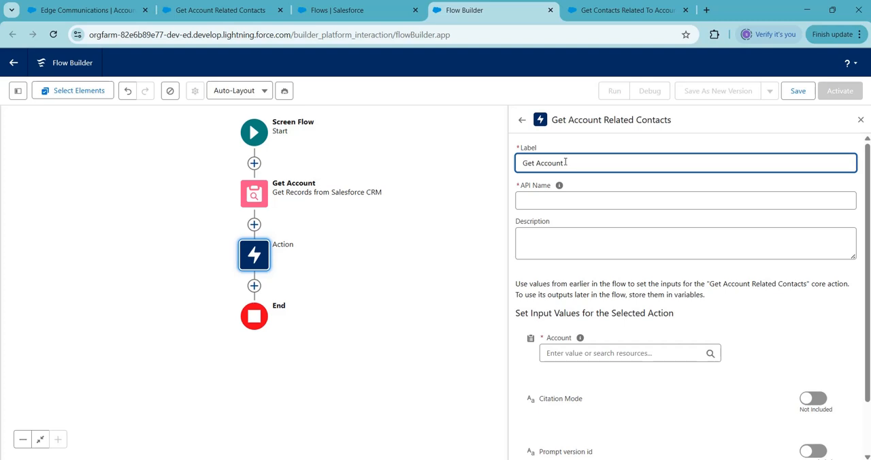
{"action": "type", "text": " Related Contacts"}
{"action": "left_click", "coordinate": [566, 200]}
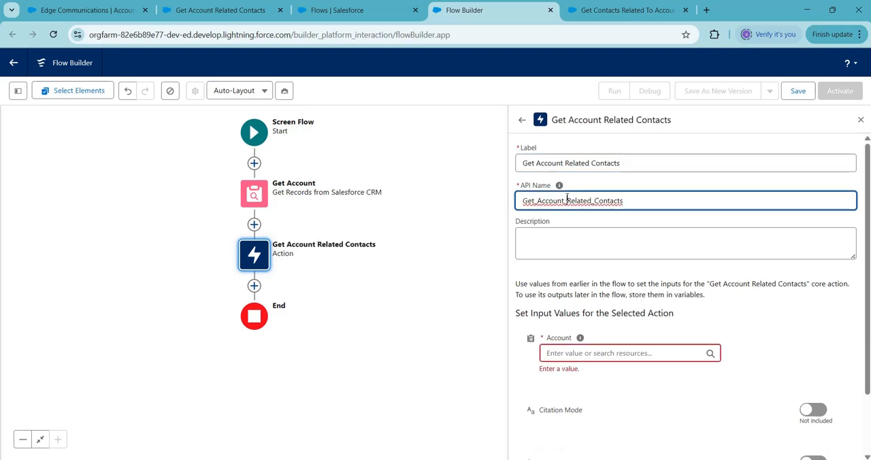
Step: Set the action's Account input value to the Account from Get Account
{"action": "left_click", "coordinate": [571, 354]}
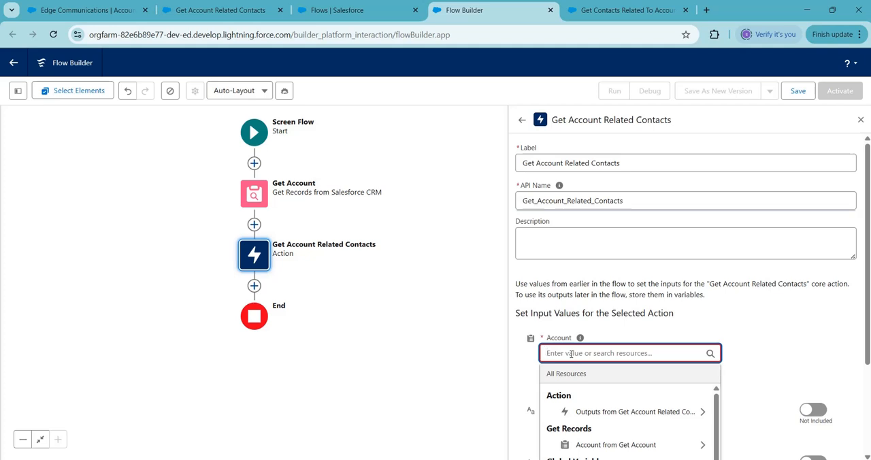
{"action": "left_click", "coordinate": [623, 446]}
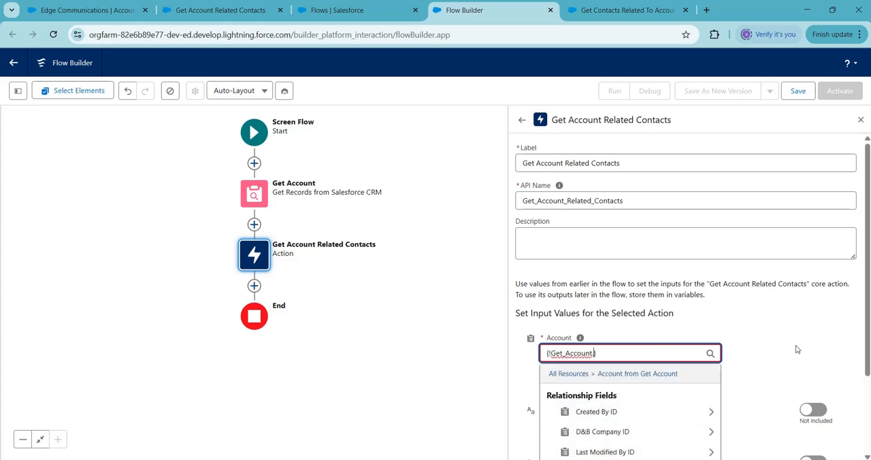
{"action": "left_click", "coordinate": [798, 349]}
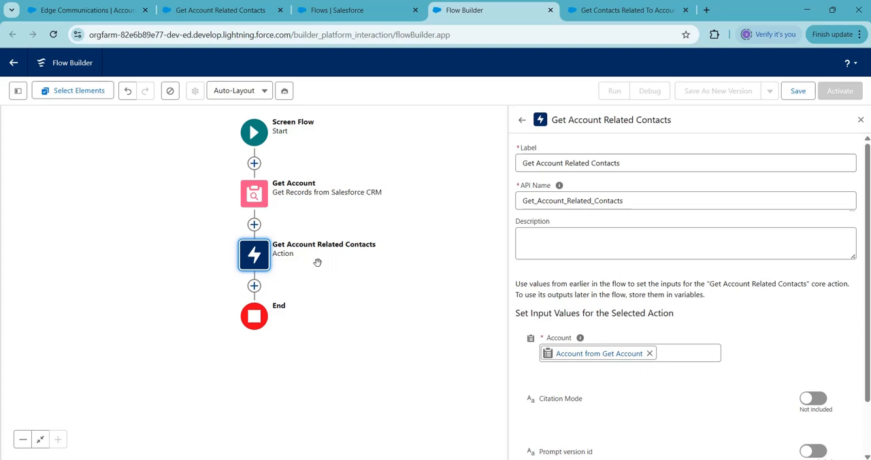
Step: Add a Screen element after the action, labelled "Display Prompt Response" with the API name Display_Prompt_Response
{"action": "left_click", "coordinate": [257, 289]}
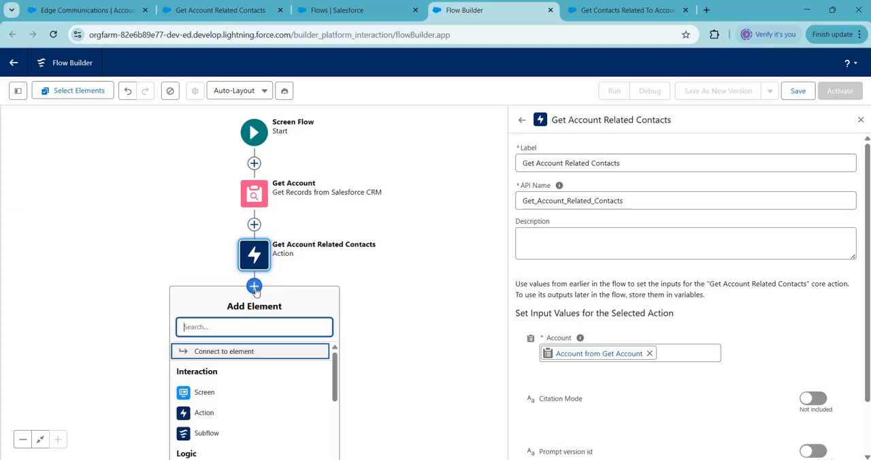
{"action": "left_click", "coordinate": [209, 394]}
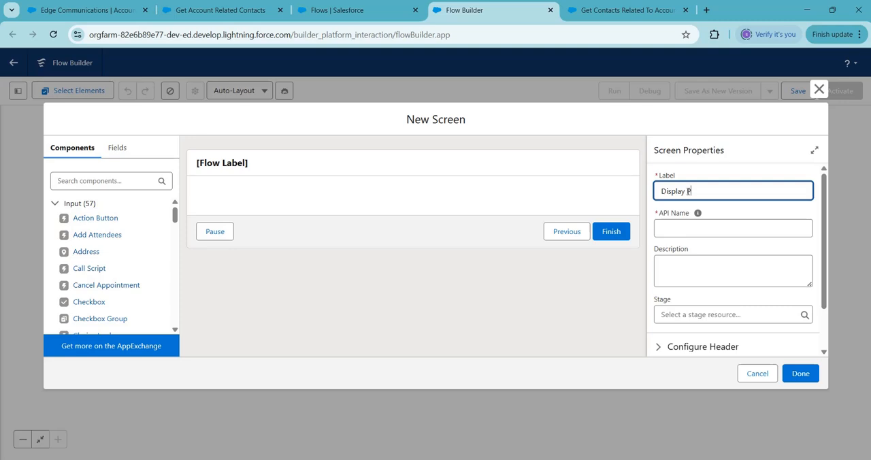
{"action": "type", "text": "ompt Response"}
{"action": "left_click", "coordinate": [714, 229]}
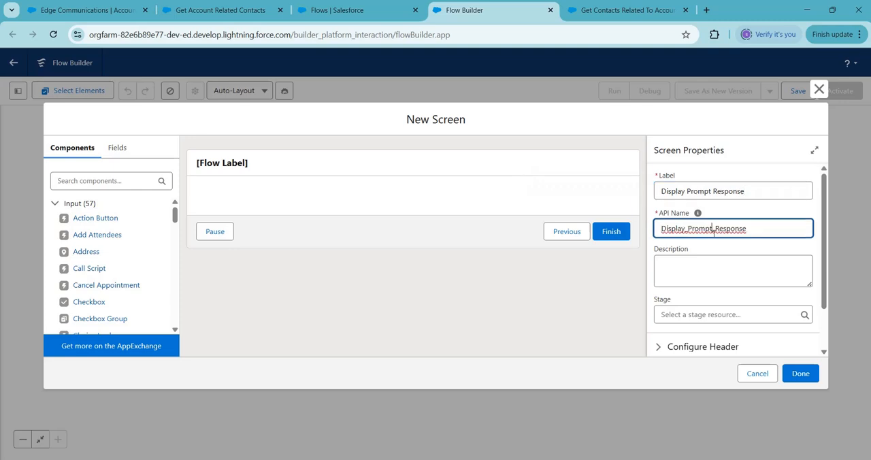
{"action": "left_click", "coordinate": [120, 179]}
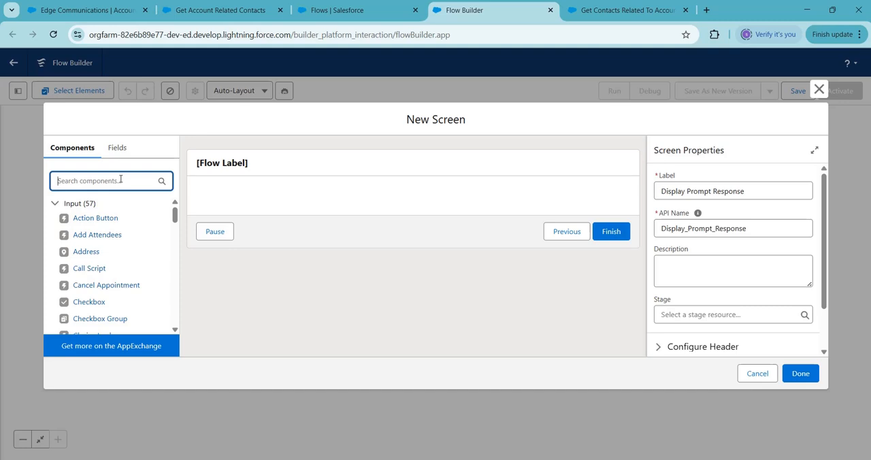
{"action": "type", "text": "r"}
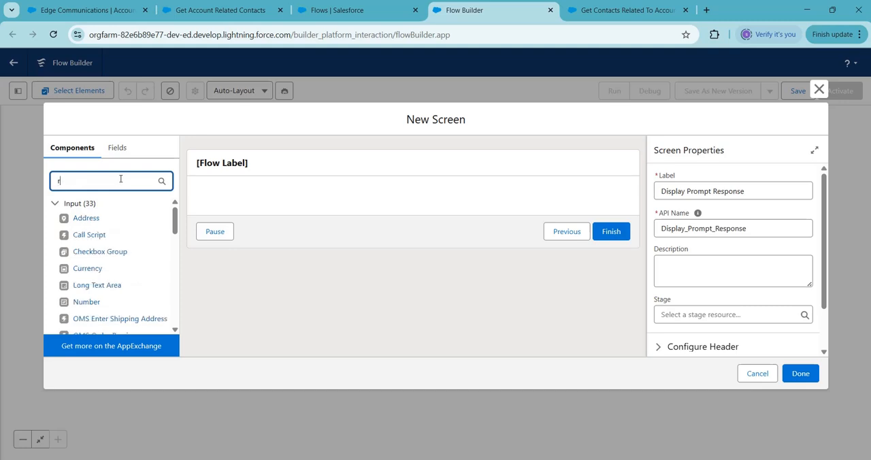
{"action": "key", "text": "BackSpace"}
{"action": "type", "text": "lon"}
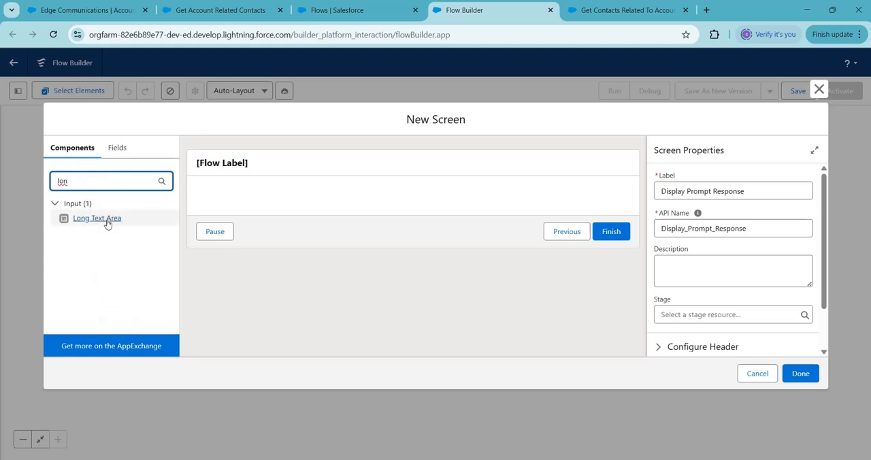
{"action": "left_click_drag", "start_coordinate": [107, 220], "coordinate": [265, 196]}
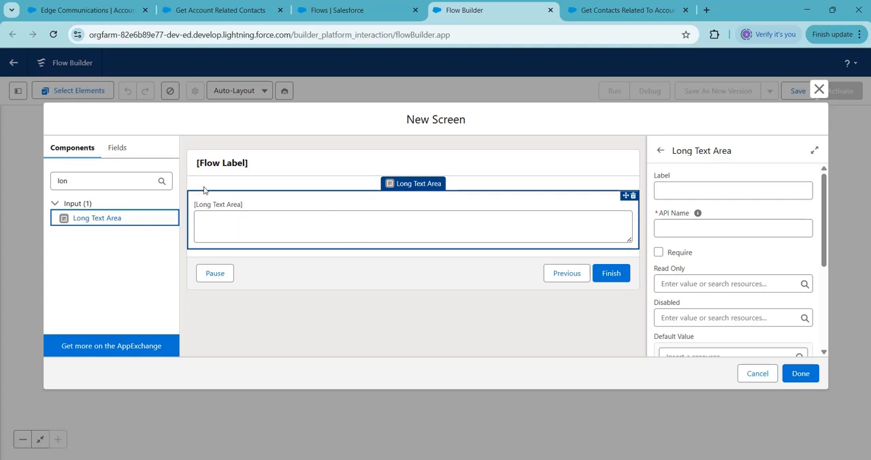
{"action": "left_click", "coordinate": [142, 179]}
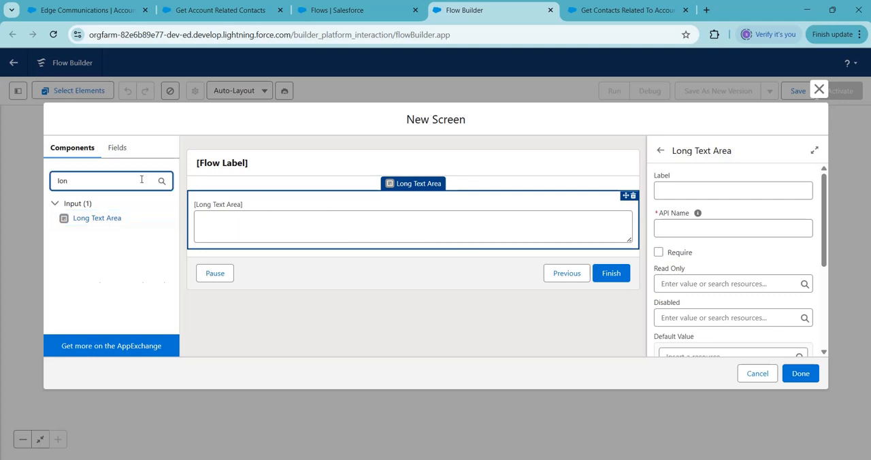
{"action": "key", "text": "BackSpace"}
{"action": "key", "text": "BackSpace"}
{"action": "key", "text": "BackSpace"}
{"action": "key", "text": "BackSpace"}
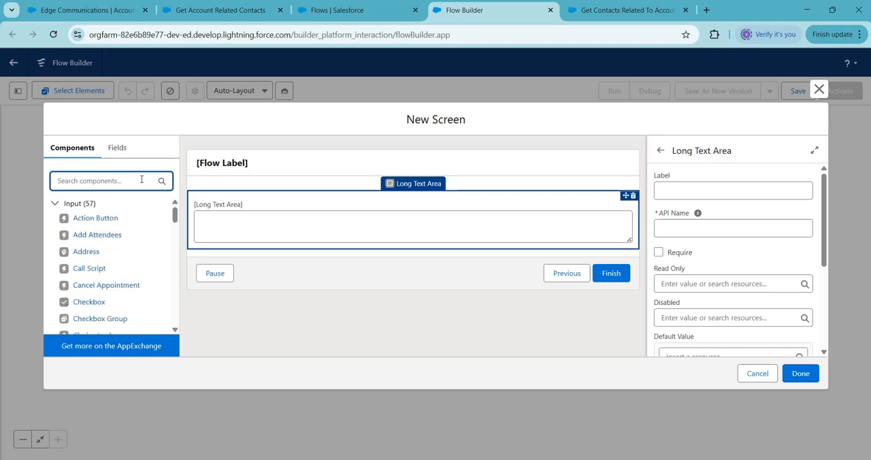
{"action": "left_click", "coordinate": [633, 196]}
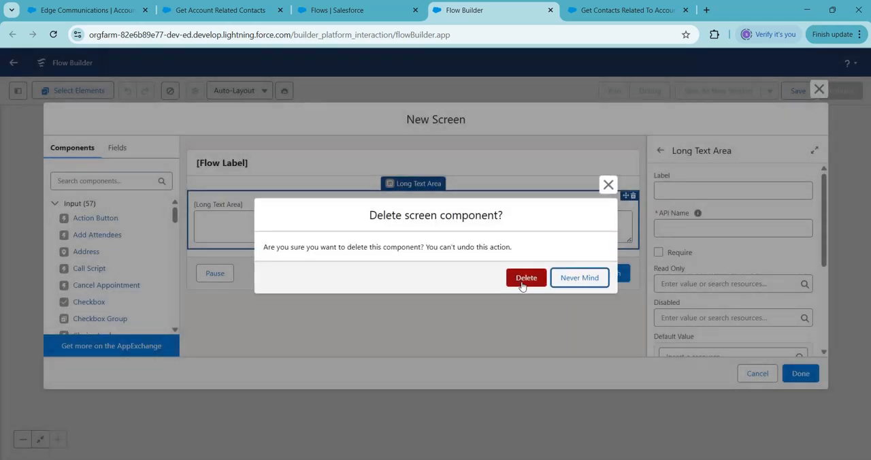
{"action": "left_click", "coordinate": [521, 277]}
Step: Add a Display Text component to the screen with the API name PromptResponse
{"action": "left_click", "coordinate": [84, 182]}
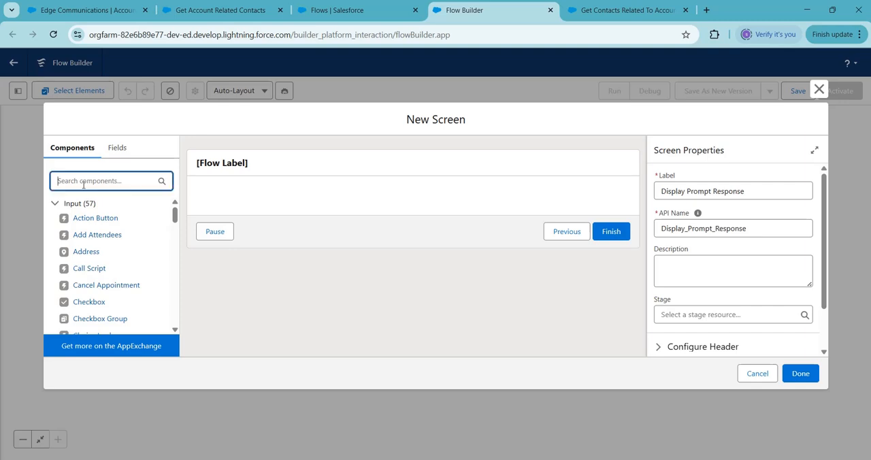
{"action": "type", "text": "dis"}
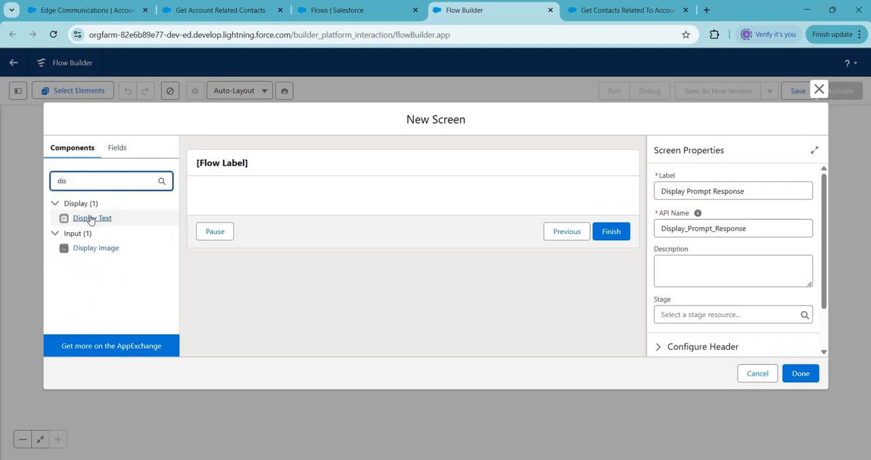
{"action": "left_click_drag", "start_coordinate": [91, 218], "coordinate": [240, 200]}
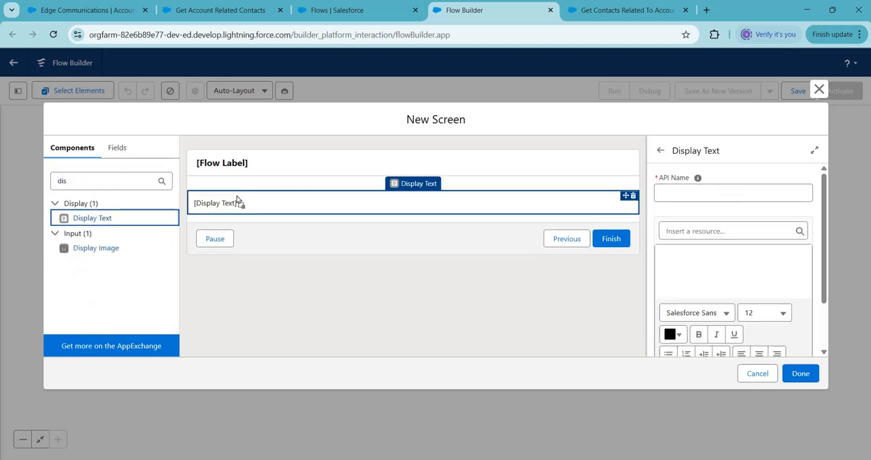
{"action": "left_click", "coordinate": [697, 193]}
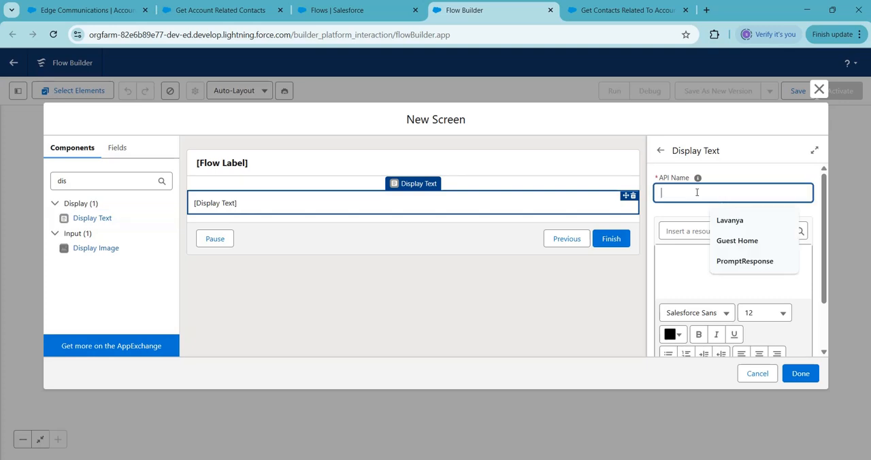
{"action": "type", "text": "Promp"}
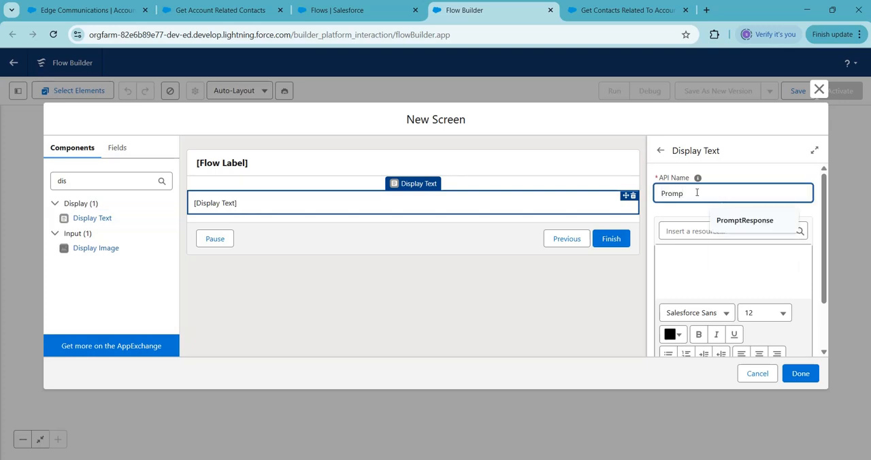
{"action": "type", "text": "tResponse"}
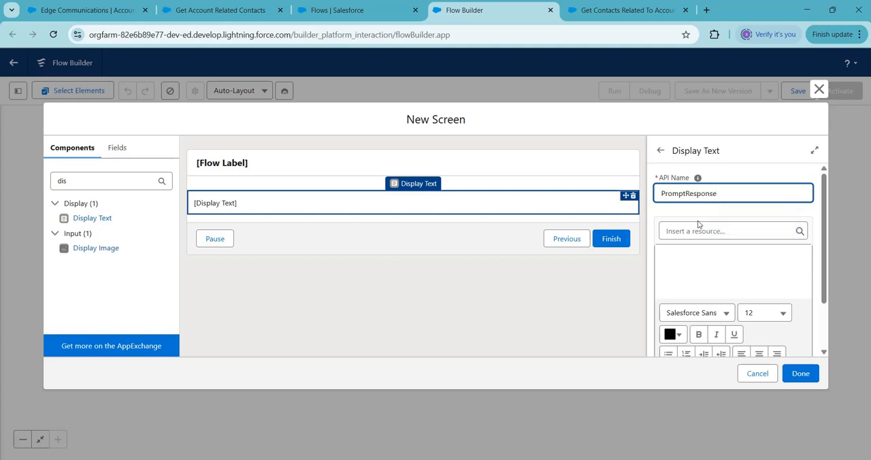
Step: Insert the promptResponse output of Get_Account_Related_Contacts as the Display Text content and finish the screen
{"action": "left_click", "coordinate": [701, 255]}
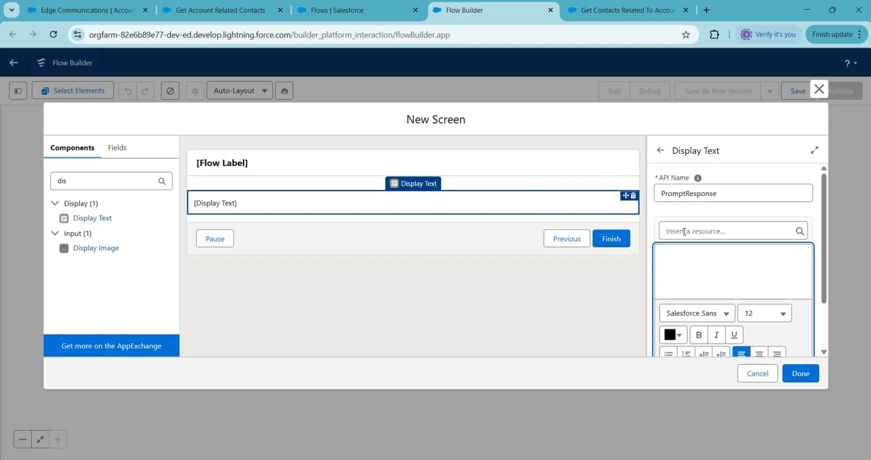
{"action": "left_click", "coordinate": [685, 231]}
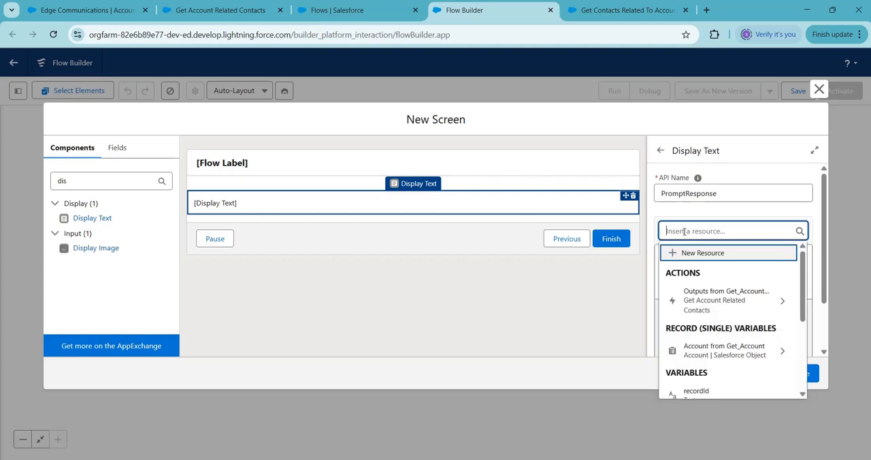
{"action": "left_click", "coordinate": [711, 301]}
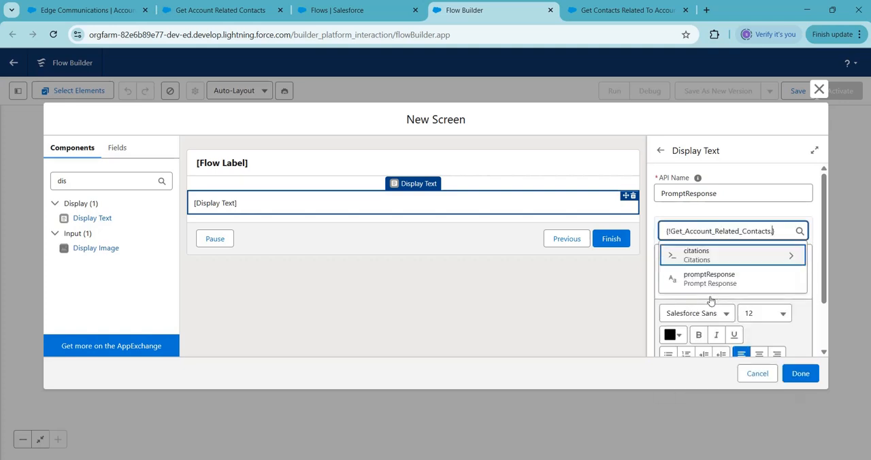
{"action": "left_click", "coordinate": [718, 284]}
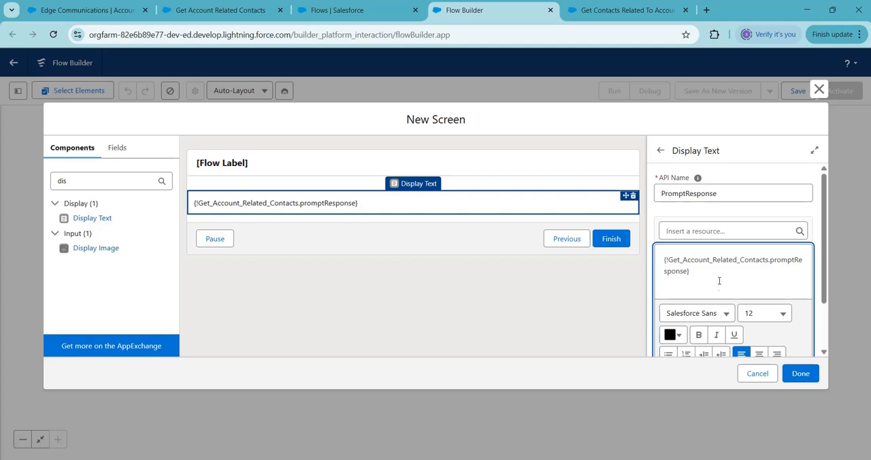
{"action": "left_click", "coordinate": [799, 375]}
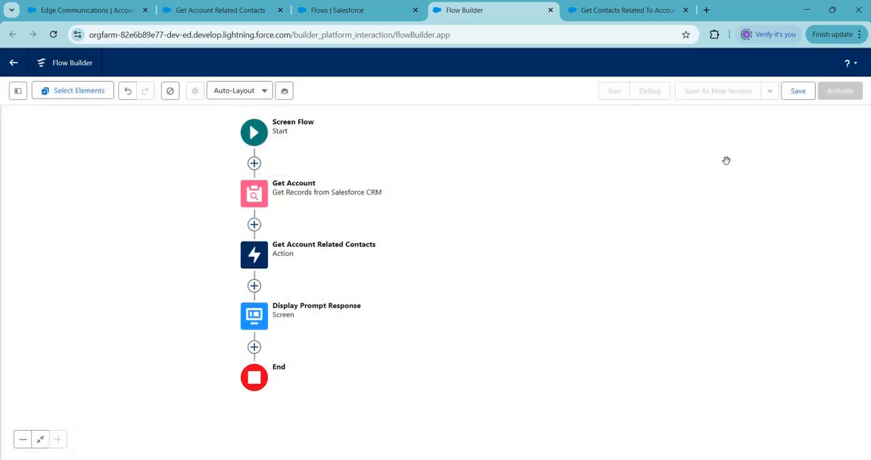
Step: Save the flow with the label "Display Account Related Contacts" and API name Display_Account_Related_Contacts, and activate it
{"action": "left_click", "coordinate": [799, 95]}
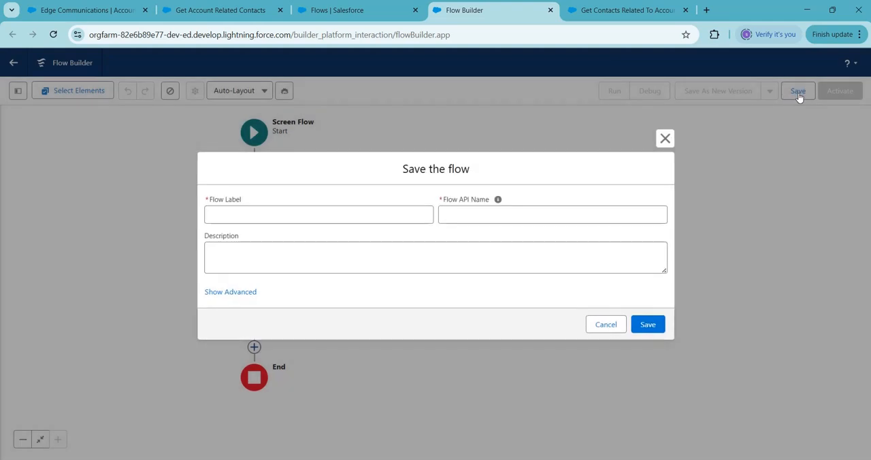
{"action": "left_click", "coordinate": [348, 215]}
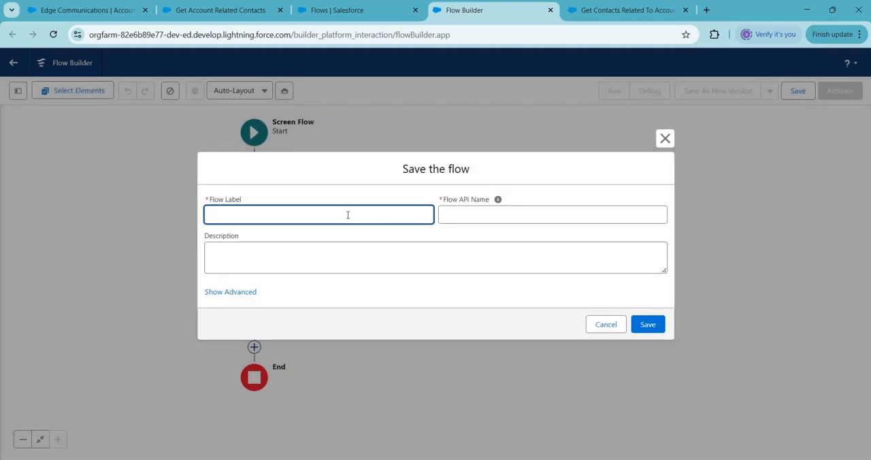
{"action": "type", "text": "Display Account Re"}
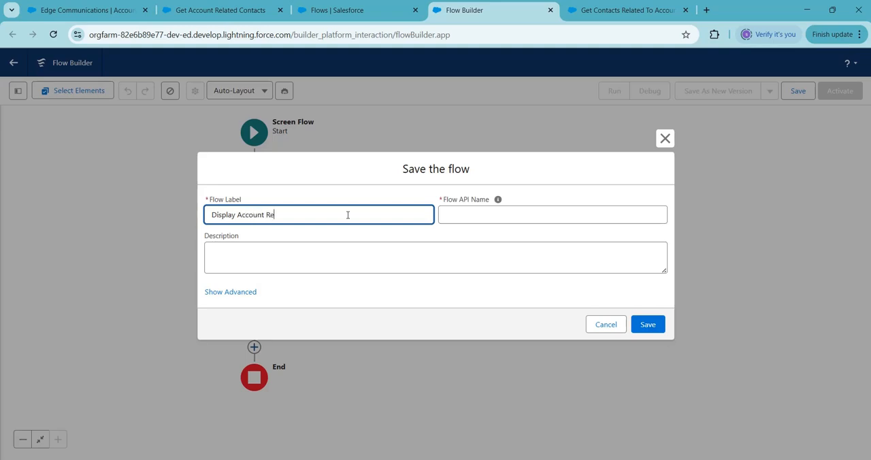
{"action": "type", "text": "lated Contacts"}
{"action": "left_click", "coordinate": [471, 215]}
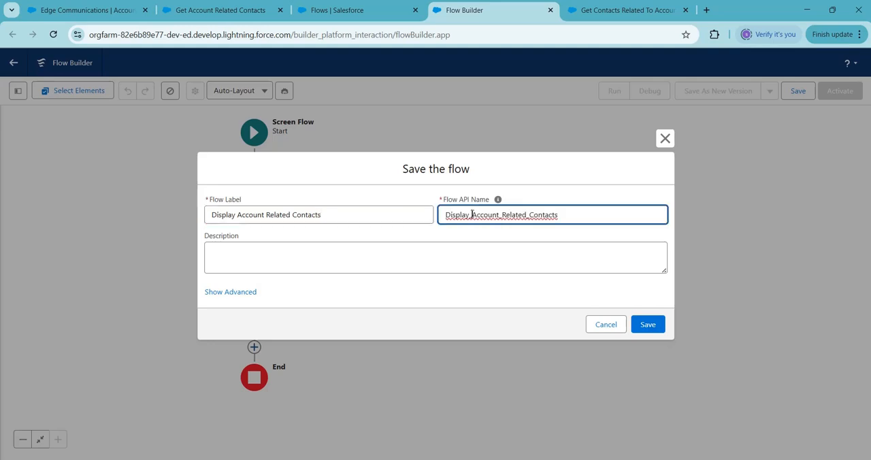
{"action": "left_click", "coordinate": [647, 326]}
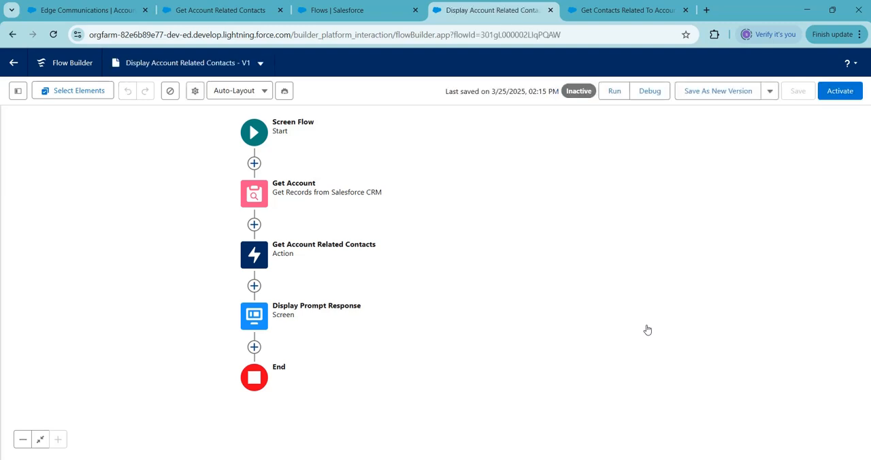
{"action": "left_click", "coordinate": [842, 92]}
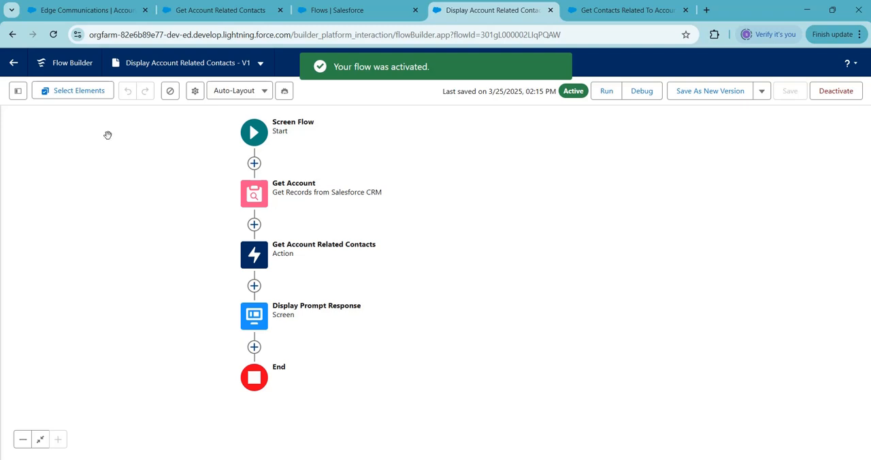
Step: Reopen the Edge Communications account record in Sales and open its record page for editing in Lightning App Builder
{"action": "left_click", "coordinate": [75, 10]}
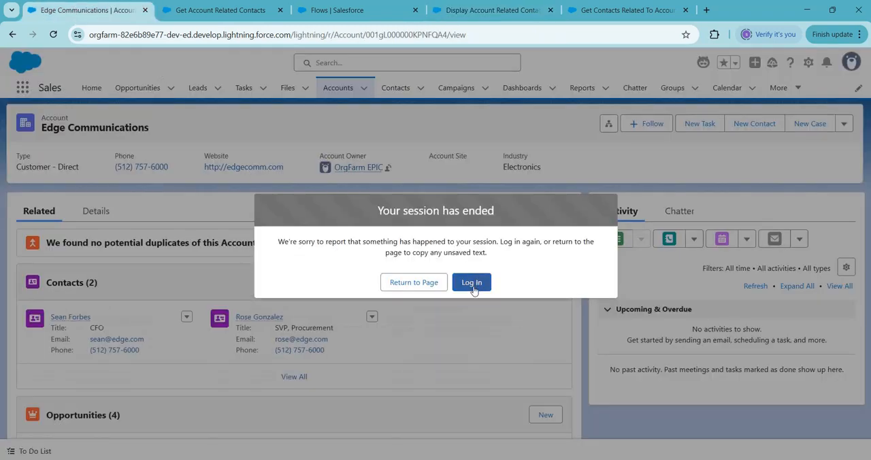
{"action": "left_click", "coordinate": [53, 34]}
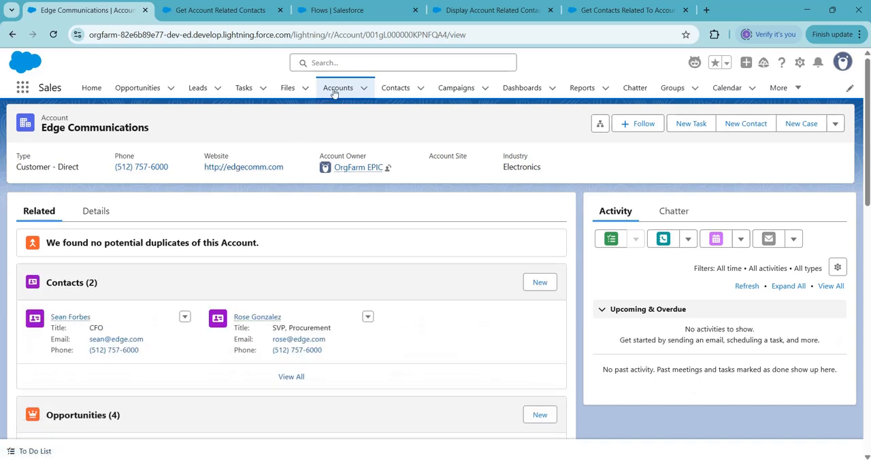
{"action": "left_click", "coordinate": [337, 89]}
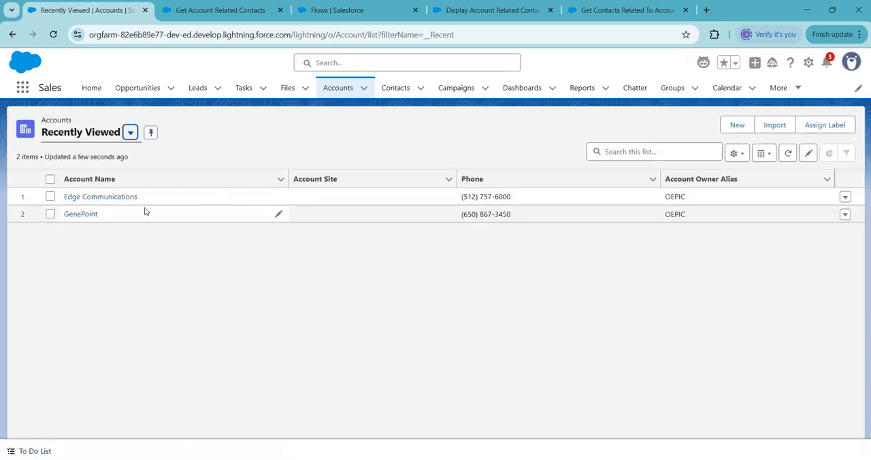
{"action": "left_click", "coordinate": [113, 200]}
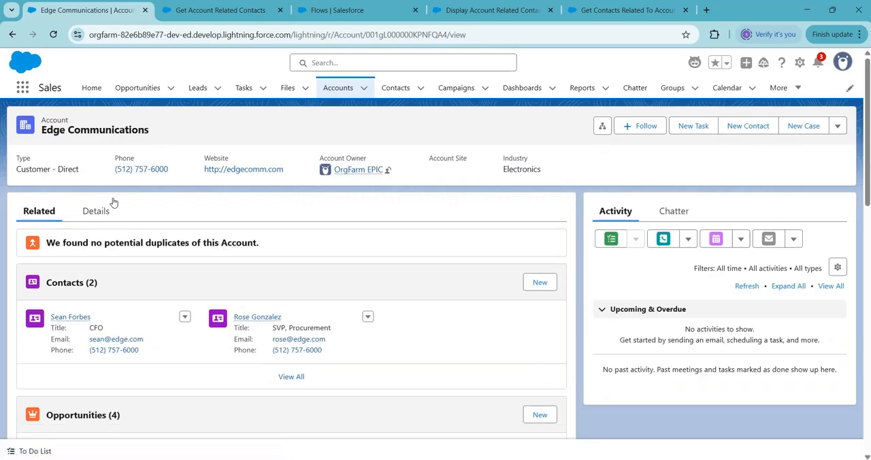
{"action": "left_click", "coordinate": [800, 63]}
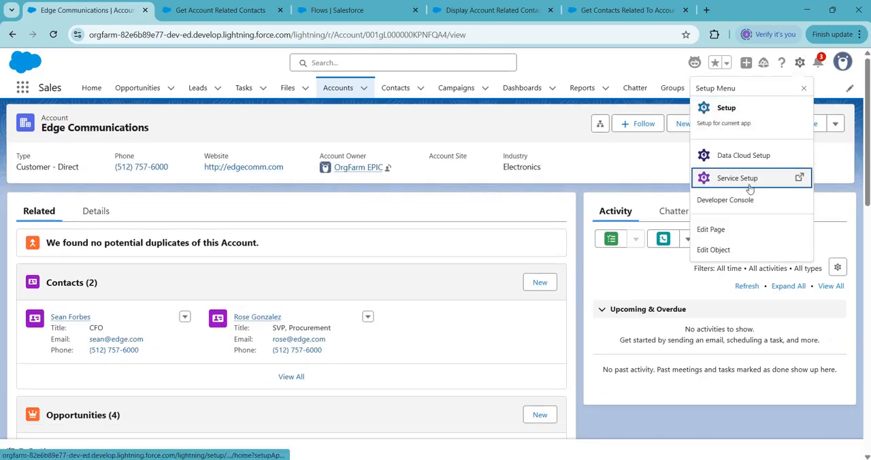
{"action": "left_click", "coordinate": [727, 233]}
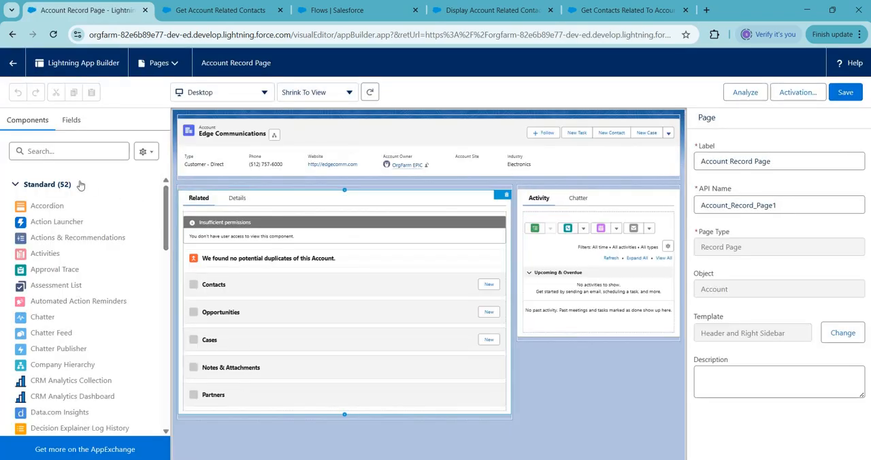
Step: Add a Flow component to the Account record page's sidebar, above the Activity and Chatter section
{"action": "left_click", "coordinate": [47, 151]}
{"action": "type", "text": "flo"}
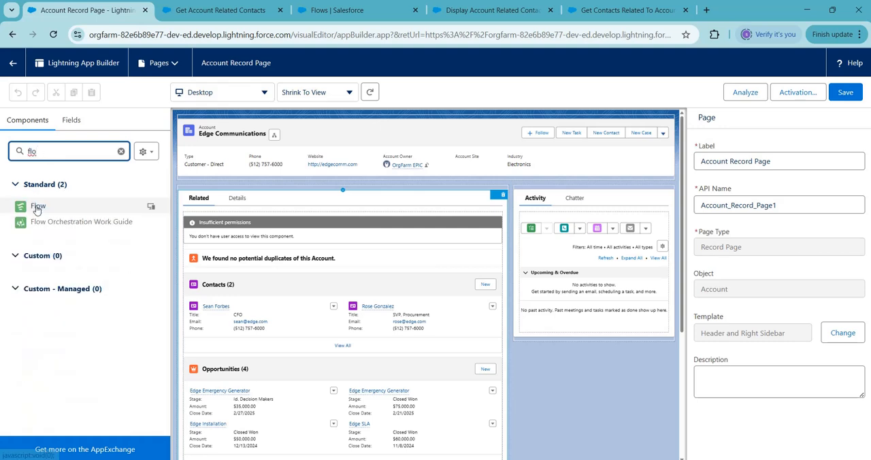
{"action": "left_click_drag", "start_coordinate": [37, 205], "coordinate": [527, 189]}
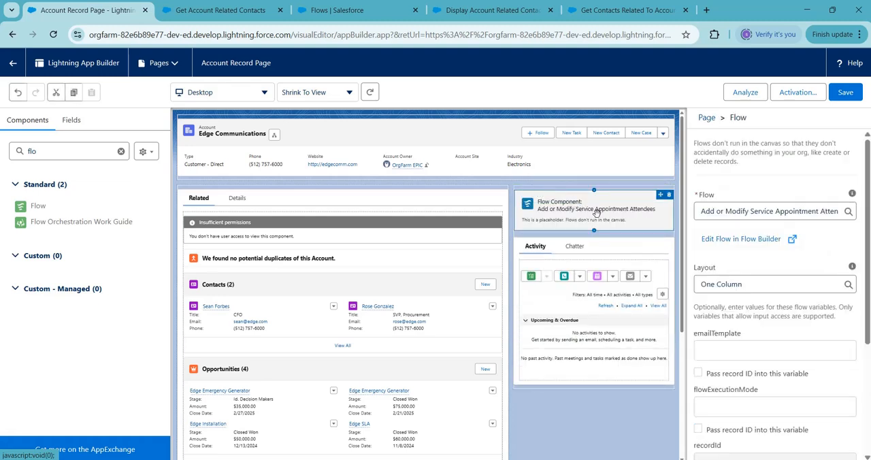
Step: Set the component's flow to Display Account Related Contacts and pass the record ID into its recordId variable
{"action": "left_click", "coordinate": [839, 211]}
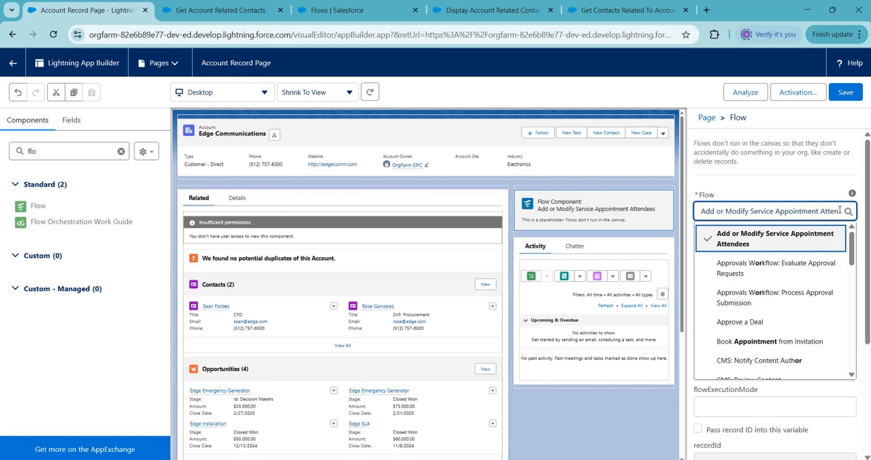
{"action": "key", "text": "BackSpace"}
{"action": "key", "text": "BackSpace"}
{"action": "key", "text": "BackSpace"}
{"action": "key", "text": "BackSpace"}
{"action": "key", "text": "BackSpace"}
{"action": "key", "text": "BackSpace"}
{"action": "key", "text": "BackSpace"}
{"action": "key", "text": "BackSpace"}
{"action": "key", "text": "BackSpace"}
{"action": "key", "text": "BackSpace"}
{"action": "key", "text": "BackSpace"}
{"action": "key", "text": "BackSpace"}
{"action": "key", "text": "BackSpace"}
{"action": "key", "text": "BackSpace"}
{"action": "key", "text": "BackSpace"}
{"action": "key", "text": "BackSpace"}
{"action": "key", "text": "BackSpace"}
{"action": "key", "text": "BackSpace"}
{"action": "key", "text": "BackSpace"}
{"action": "key", "text": "BackSpace"}
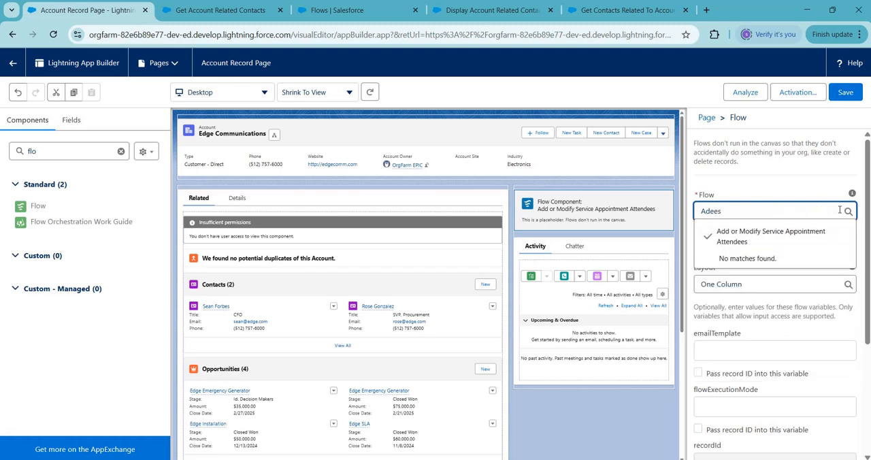
{"action": "key", "text": "BackSpace"}
{"action": "key", "text": "BackSpace"}
{"action": "key", "text": "BackSpace"}
{"action": "key", "text": "BackSpace"}
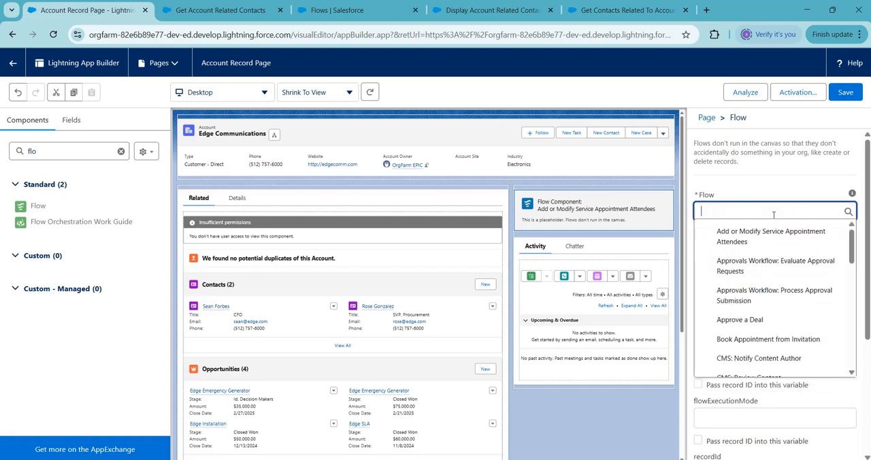
{"action": "type", "text": "di"}
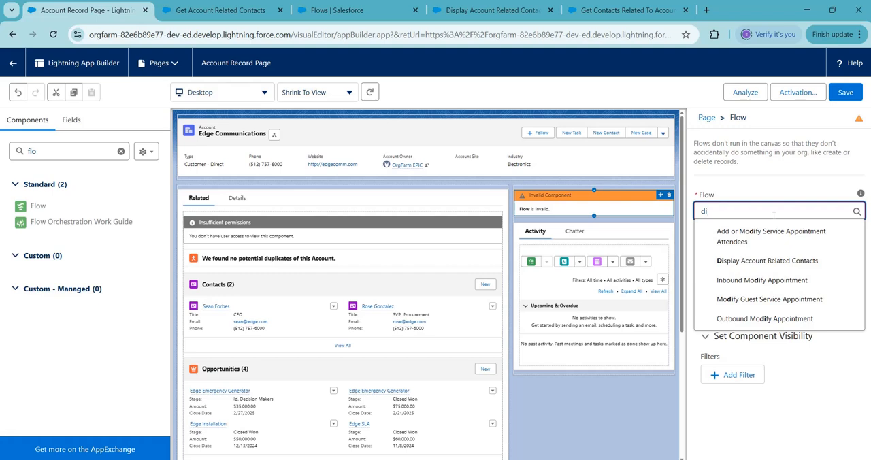
{"action": "left_click", "coordinate": [788, 262]}
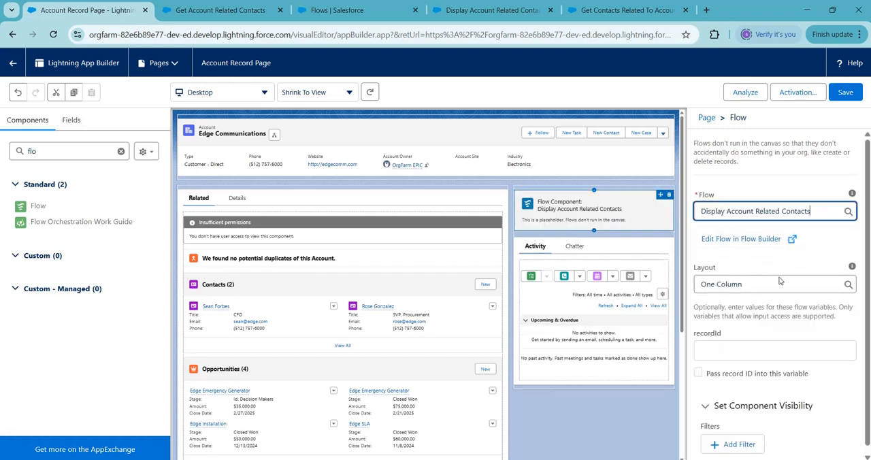
{"action": "left_click", "coordinate": [699, 374]}
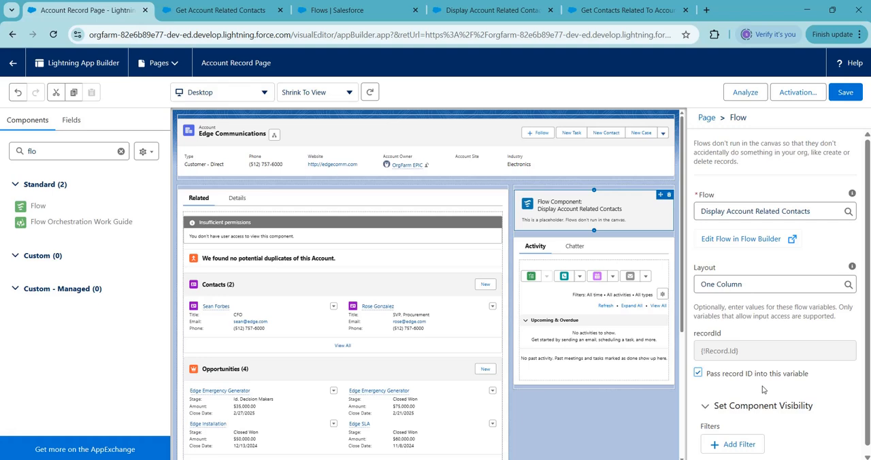
Step: Save the record page, return to the Edge Communications account and reload it to check the embedded flow's response
{"action": "left_click", "coordinate": [846, 92]}
{"action": "left_click", "coordinate": [11, 65]}
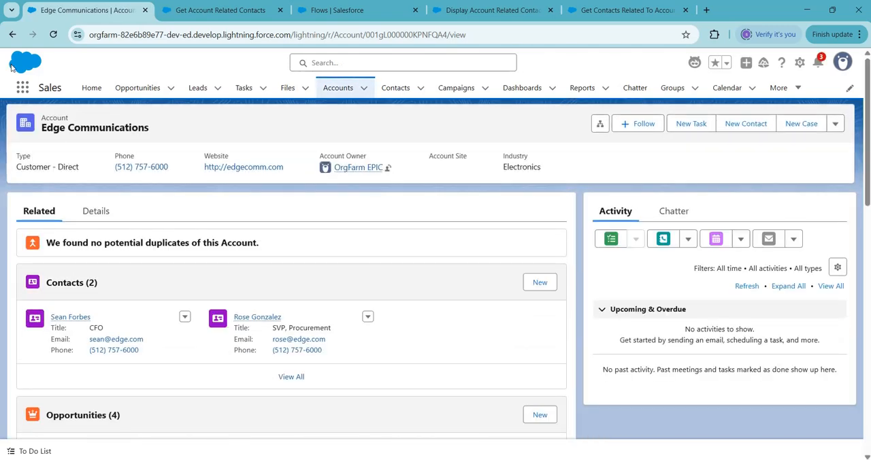
{"action": "left_click", "coordinate": [53, 34]}
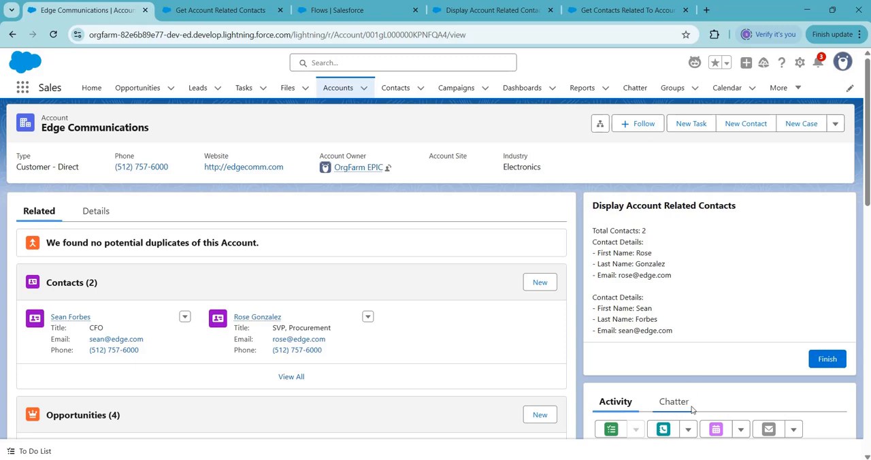
{"action": "scroll", "coordinate": [692, 409], "scroll_direction": "down", "scroll_amount": 10}
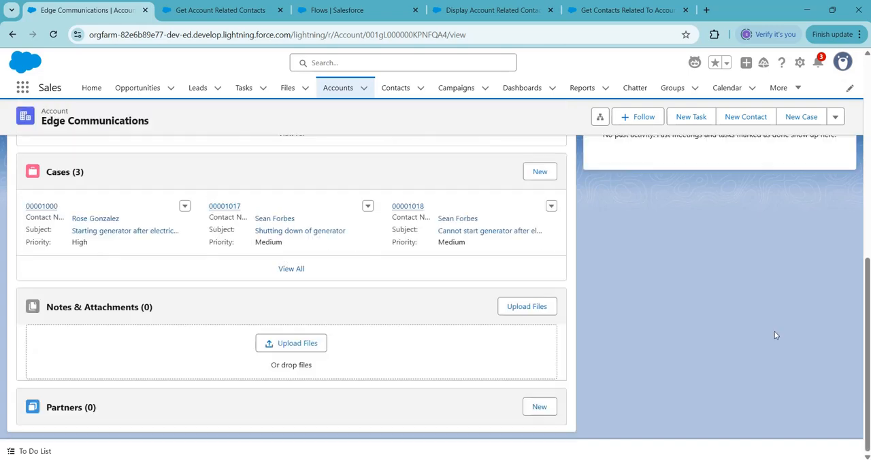
Step: Switch to the Prompt Builder-5(Flex) presentation in PowerPoint and view the Reference slide and the closing slide
{"action": "mouse_move", "coordinate": [626, 455]}
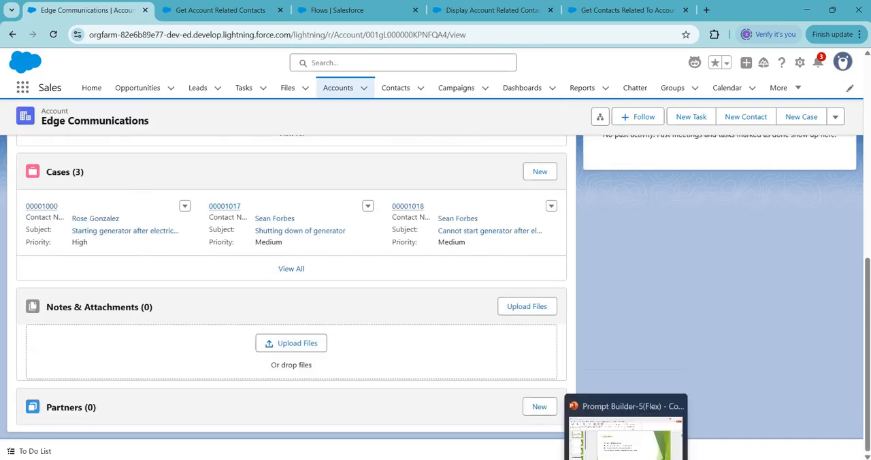
{"action": "left_click", "coordinate": [637, 425]}
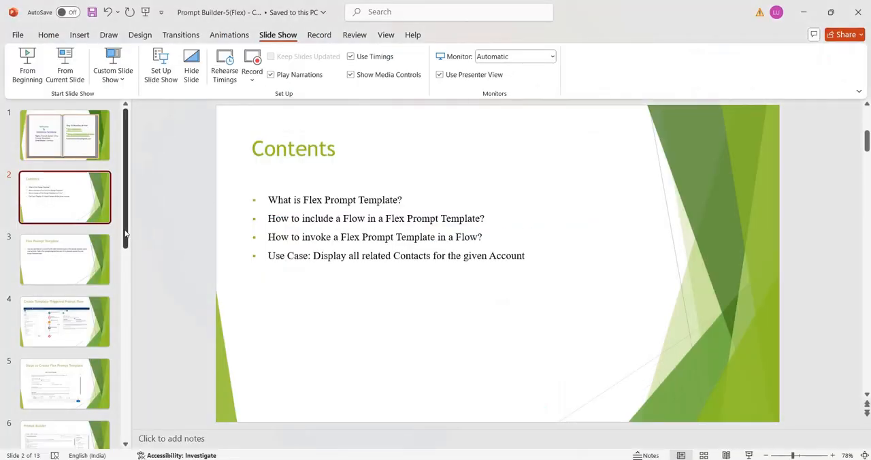
{"action": "left_click_drag", "start_coordinate": [125, 234], "coordinate": [128, 432]}
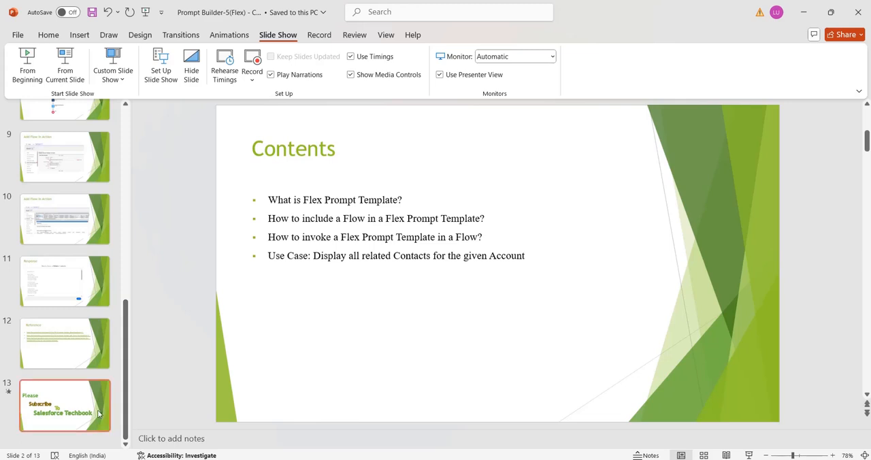
{"action": "left_click", "coordinate": [83, 366]}
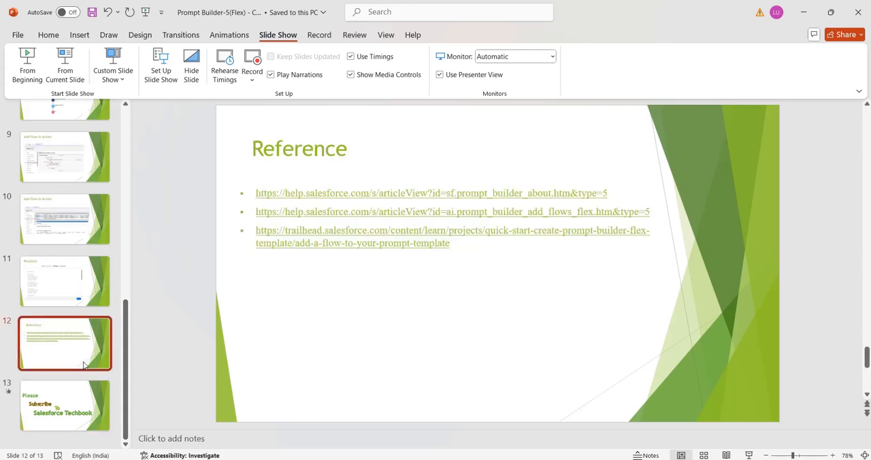
{"action": "left_click", "coordinate": [87, 412]}
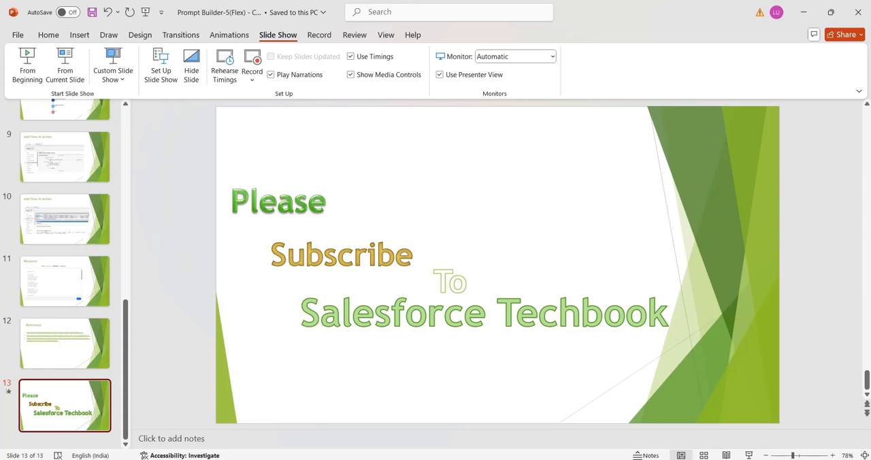
{"action": "left_click", "coordinate": [707, 459]}
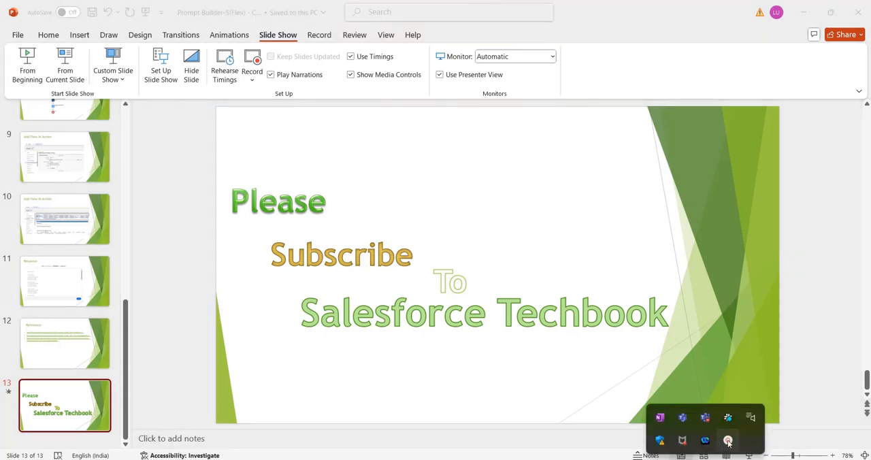